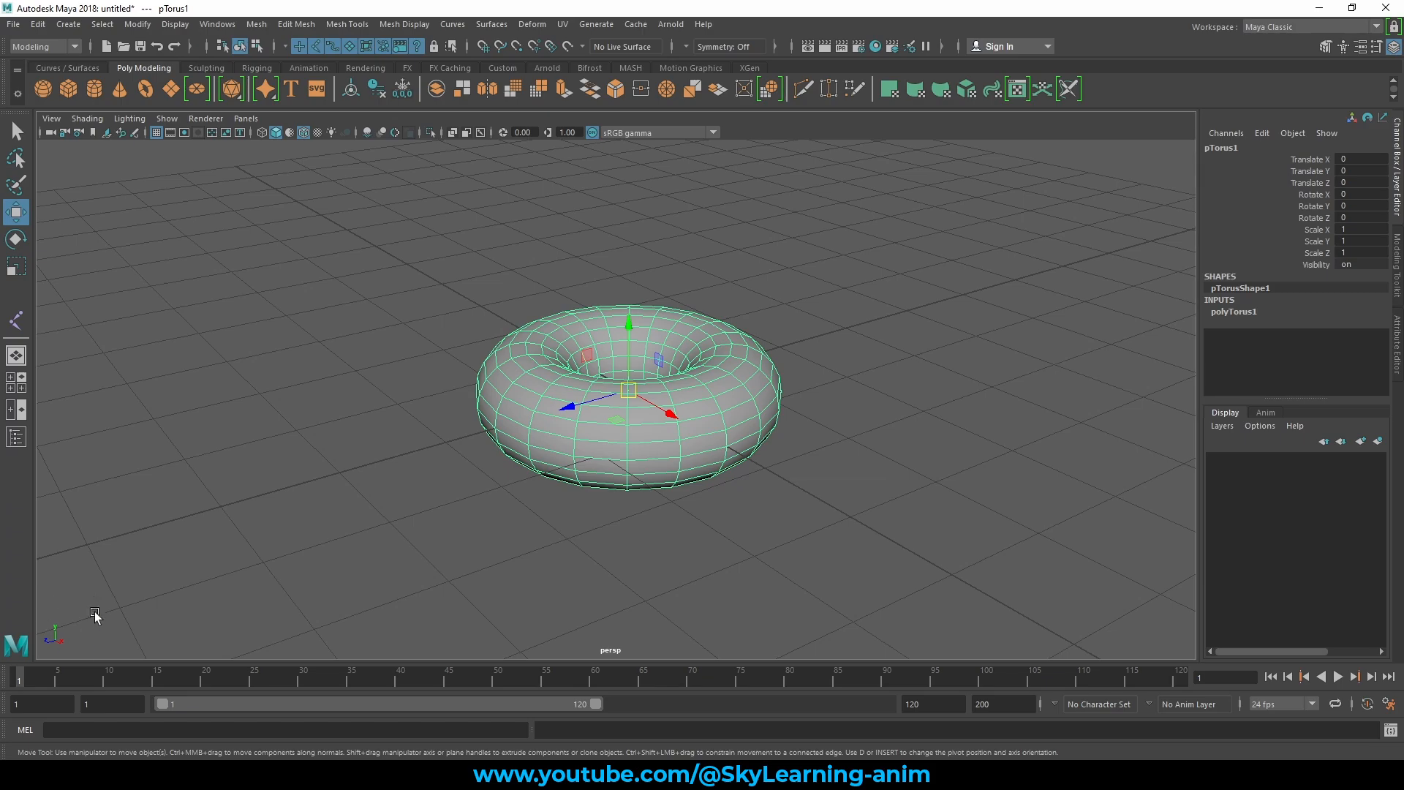
Step: Rotate the torus freely to about X -30.1, Y 22.7 and Z 4.1 degrees and return to the Move tool
left_click_drag(191, 521, 293, 569, "alt")
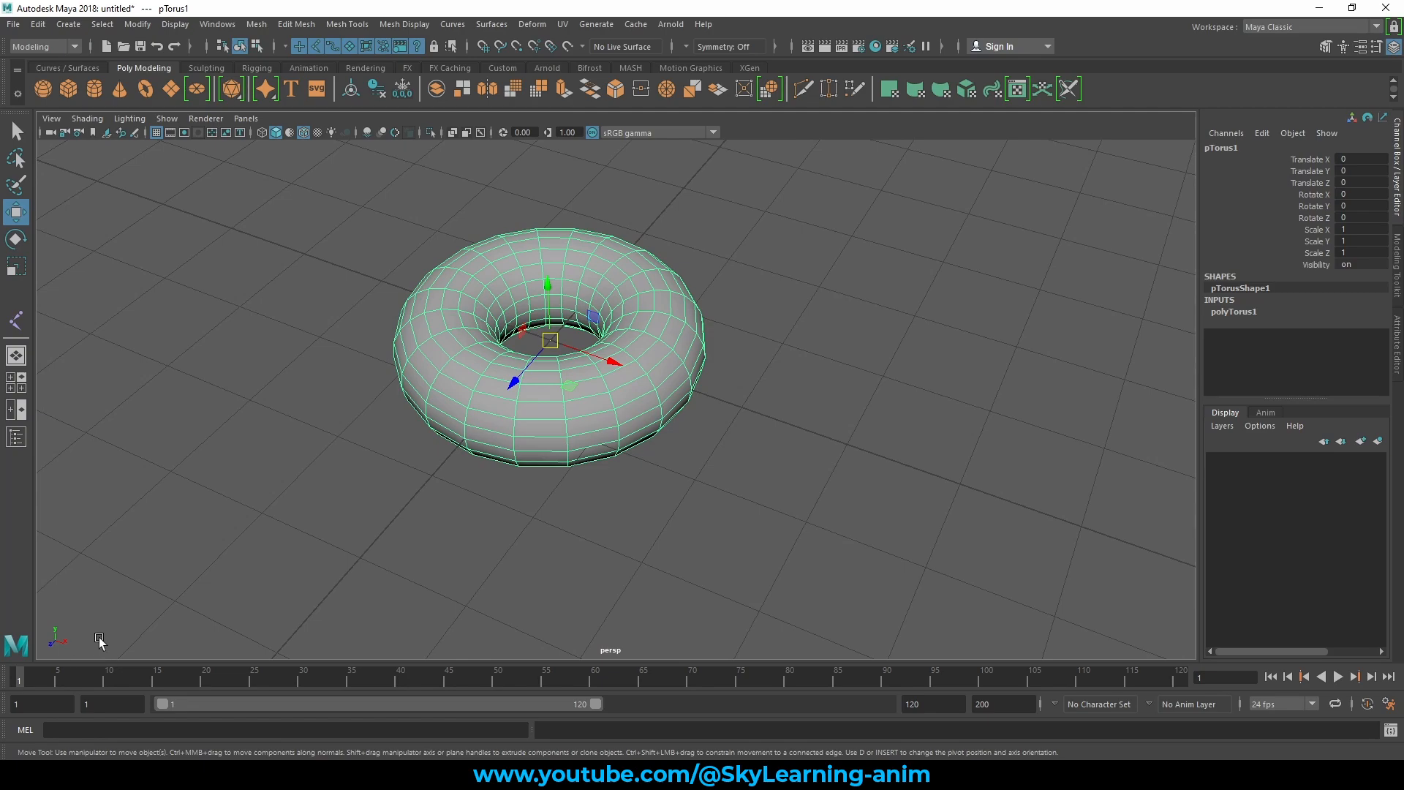
left_click_drag(464, 468, 812, 407, "alt")
scroll(814, 402, "up", 2)
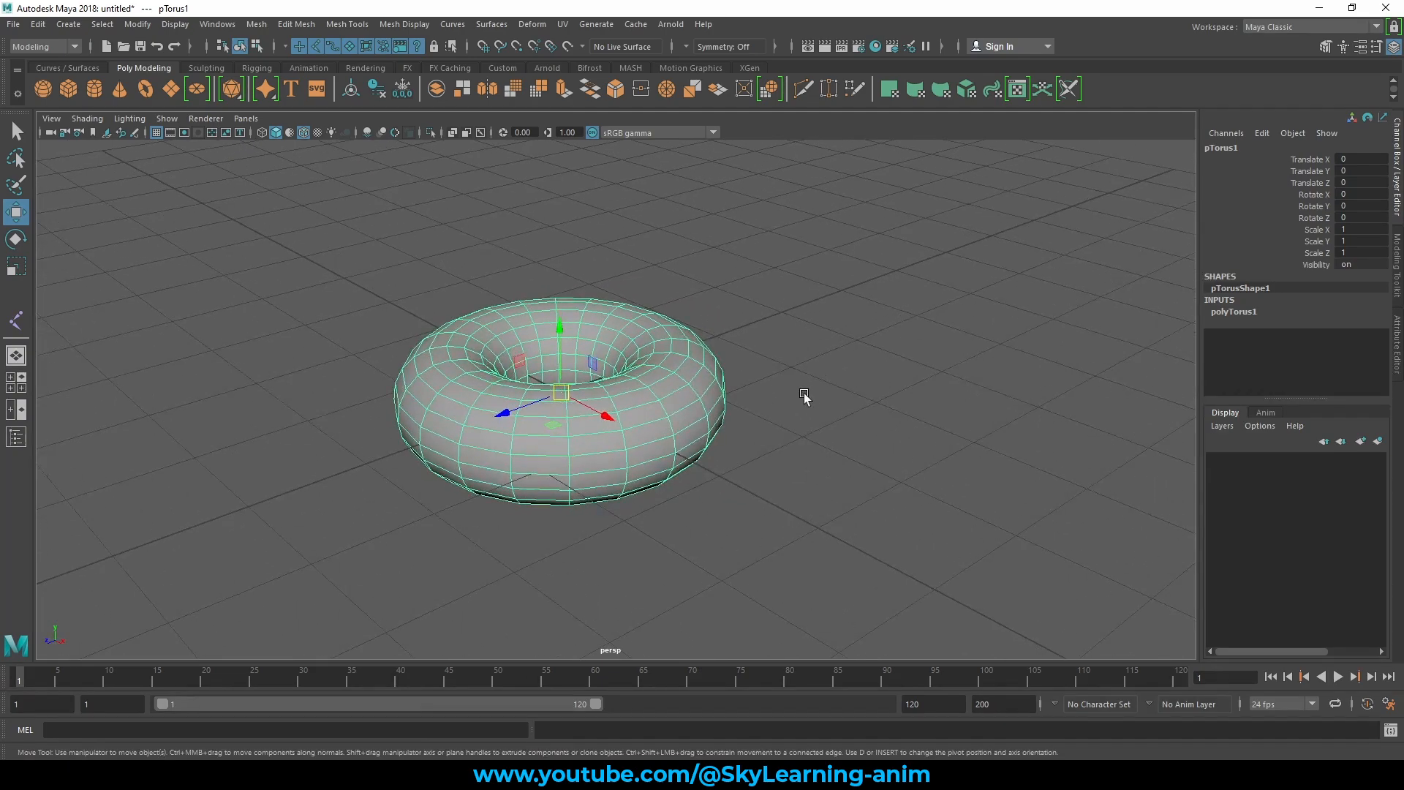
key("e")
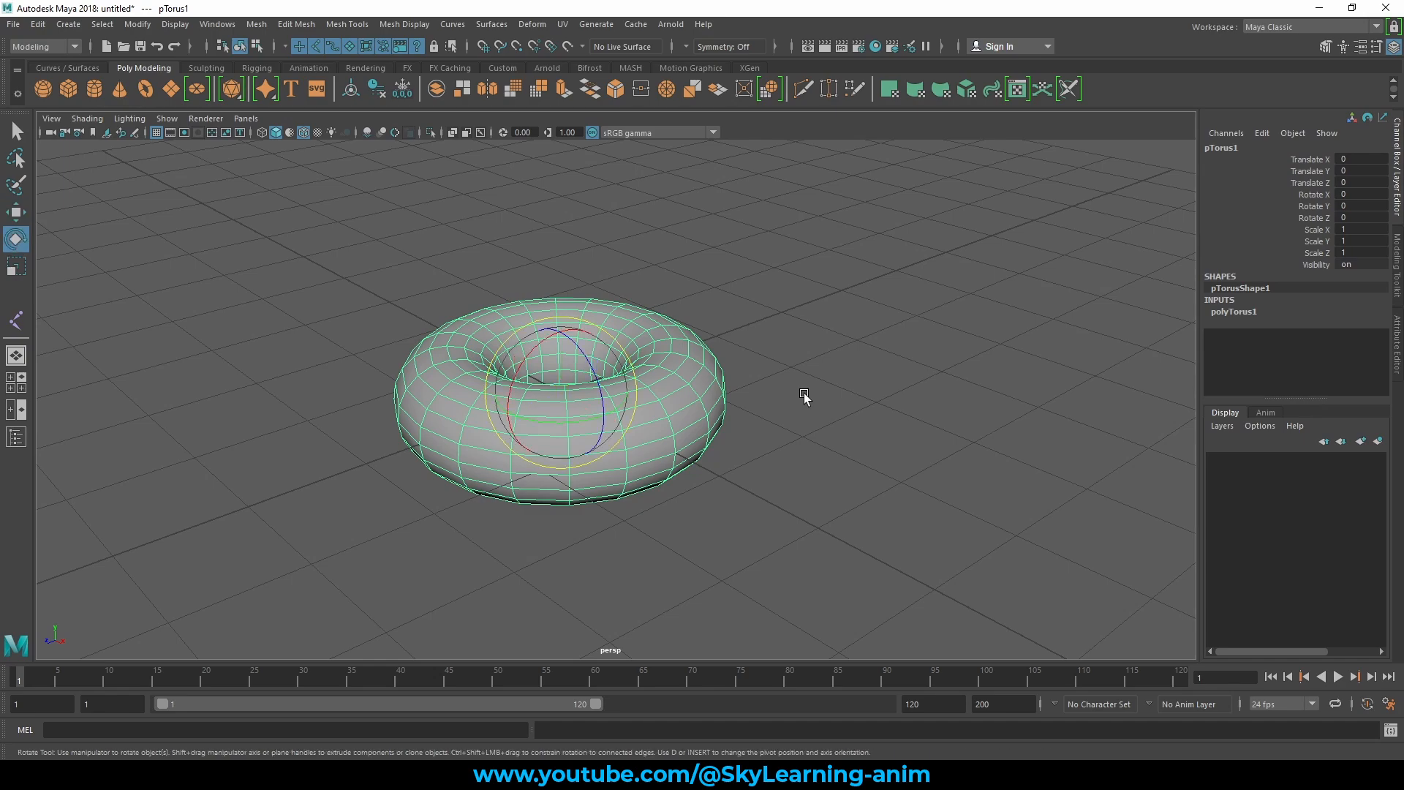
left_click_drag(550, 390, 584, 352)
key("w")
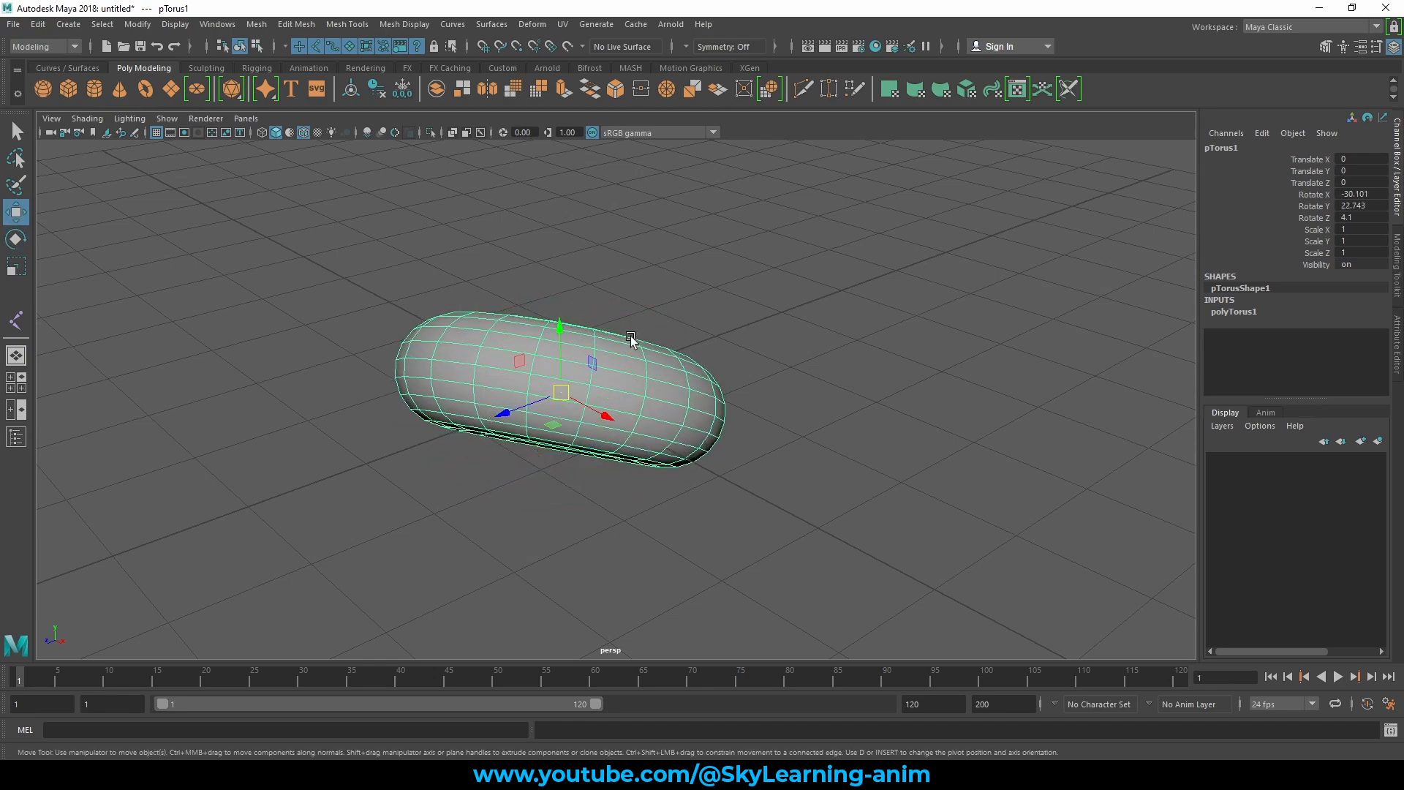
Step: Try moving the tilted torus with the world-aligned Move tool and undo the move
left_click_drag(801, 325, 724, 333, "alt")
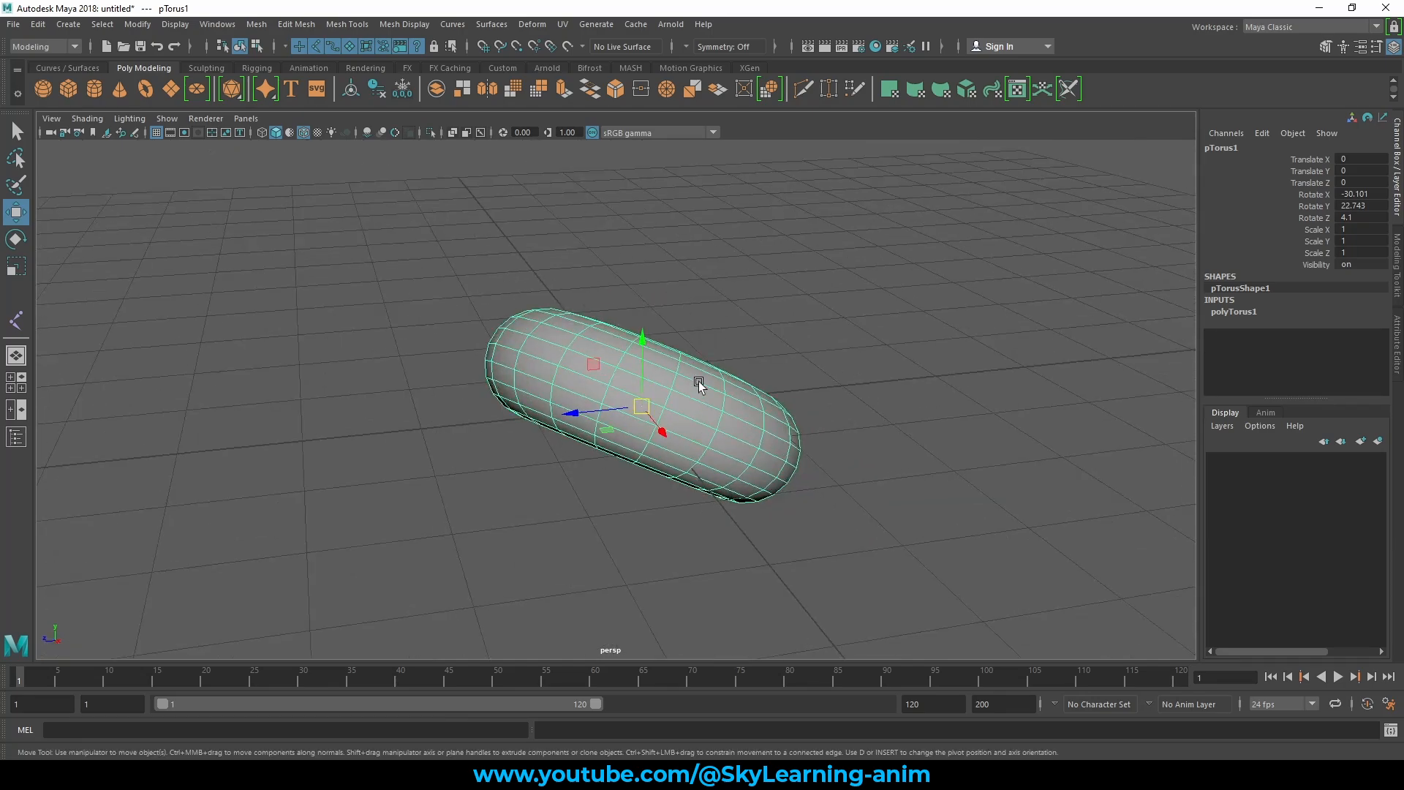
left_click_drag(708, 417, 739, 441, "alt")
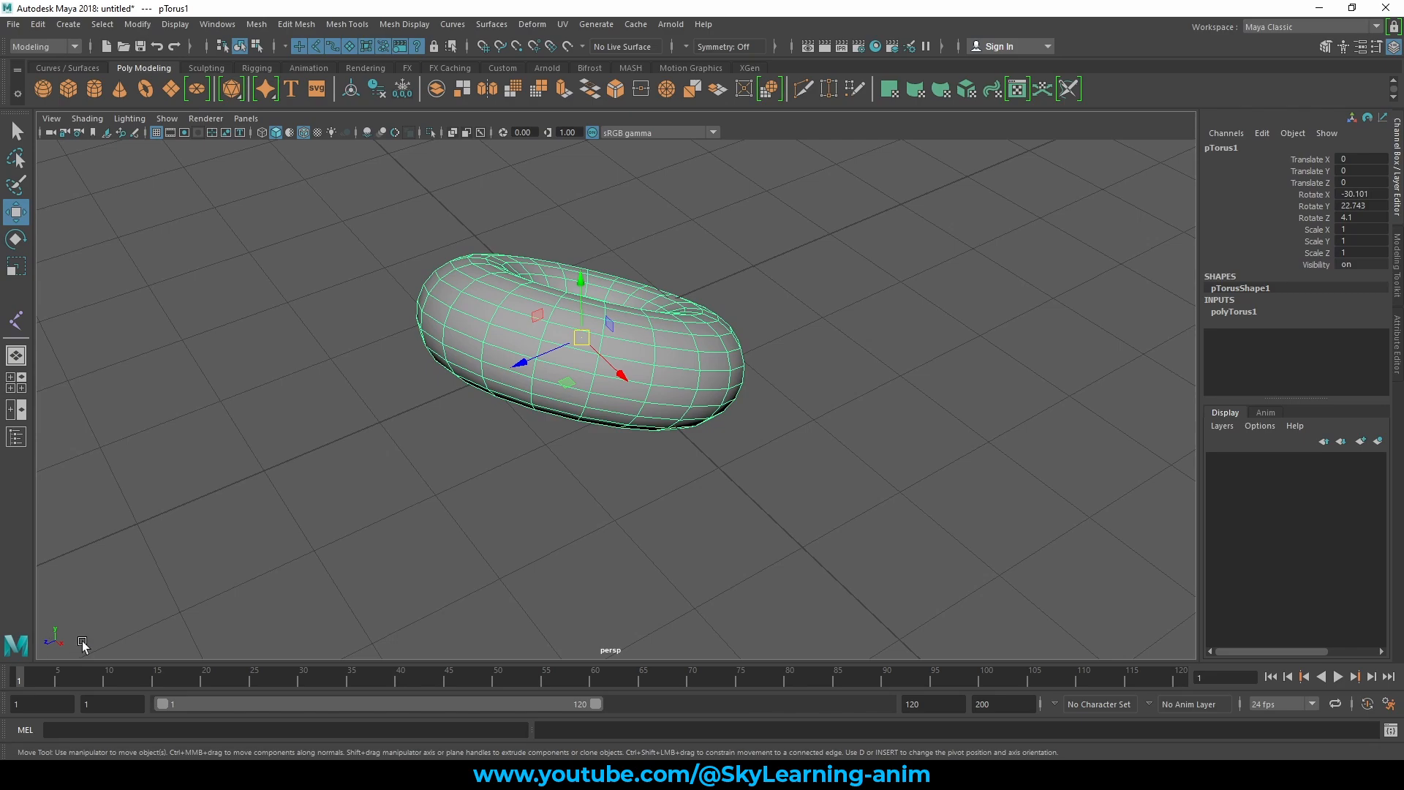
left_click_drag(625, 430, 696, 456, "alt")
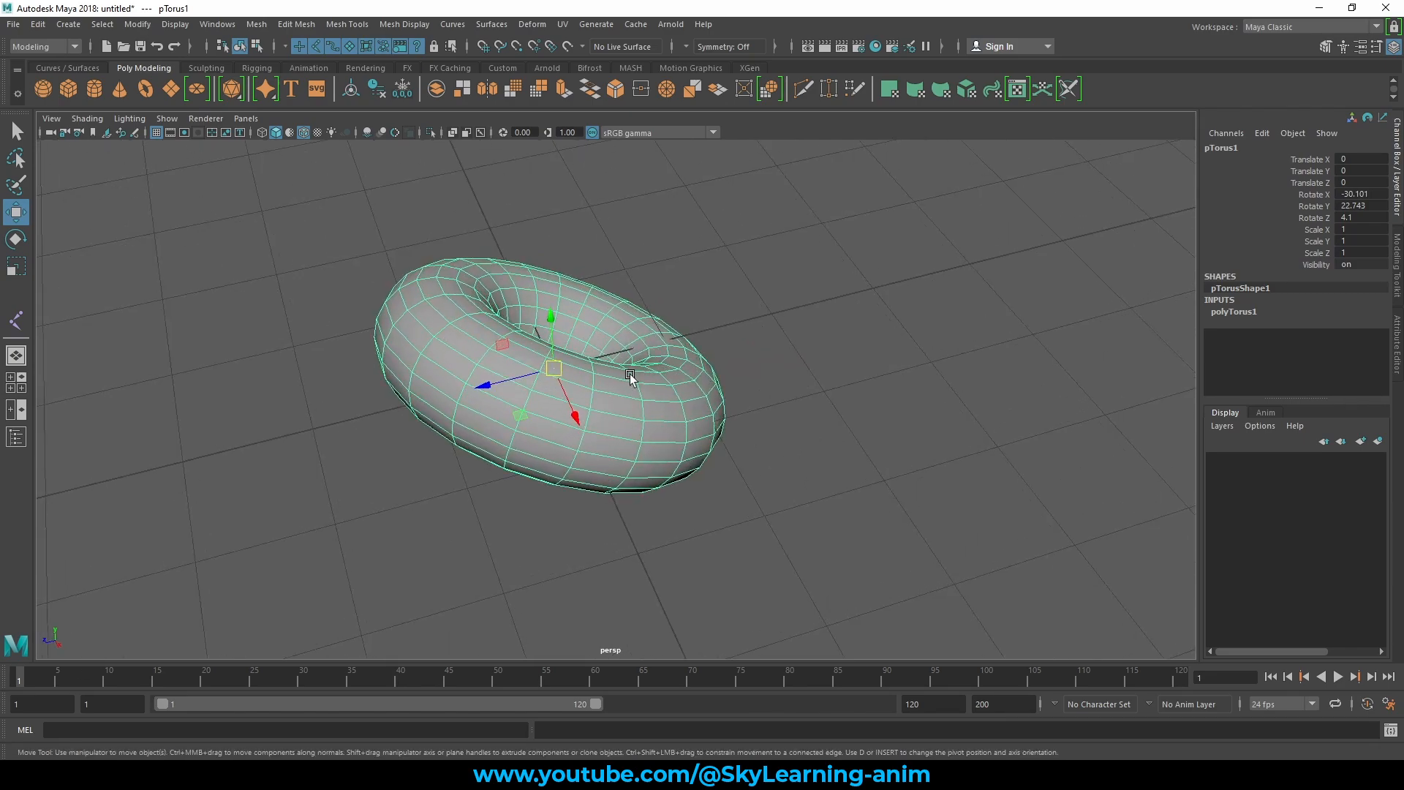
left_click_drag(626, 375, 596, 352, "alt")
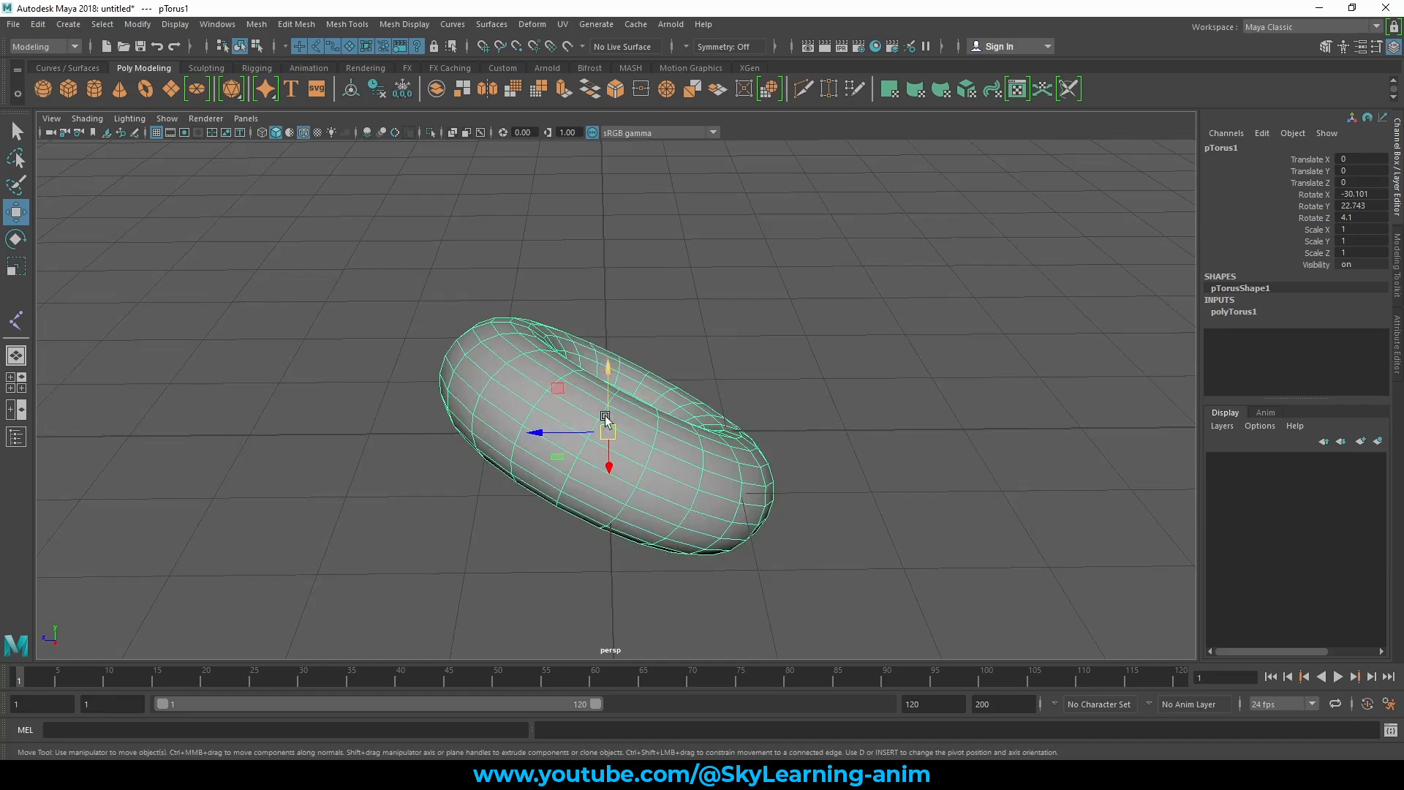
left_click_drag(600, 430, 753, 270)
key("ctrl+z")
mouse_move(687, 389)
left_mouse_down("alt")
mouse_move(729, 385)
mouse_move(595, 370)
mouse_move(730, 351)
mouse_move(686, 370)
left_mouse_up("alt")
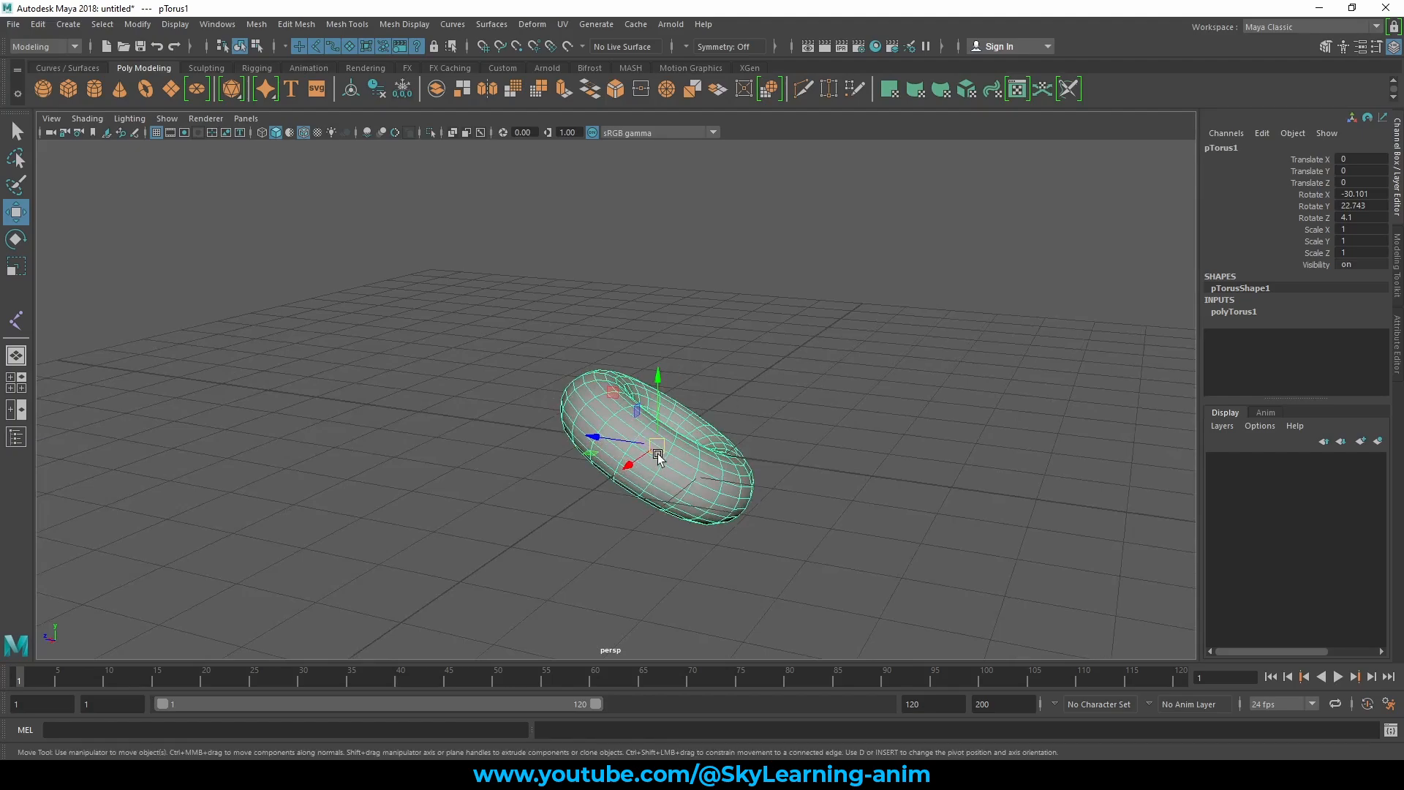
scroll(680, 440, "up", 2)
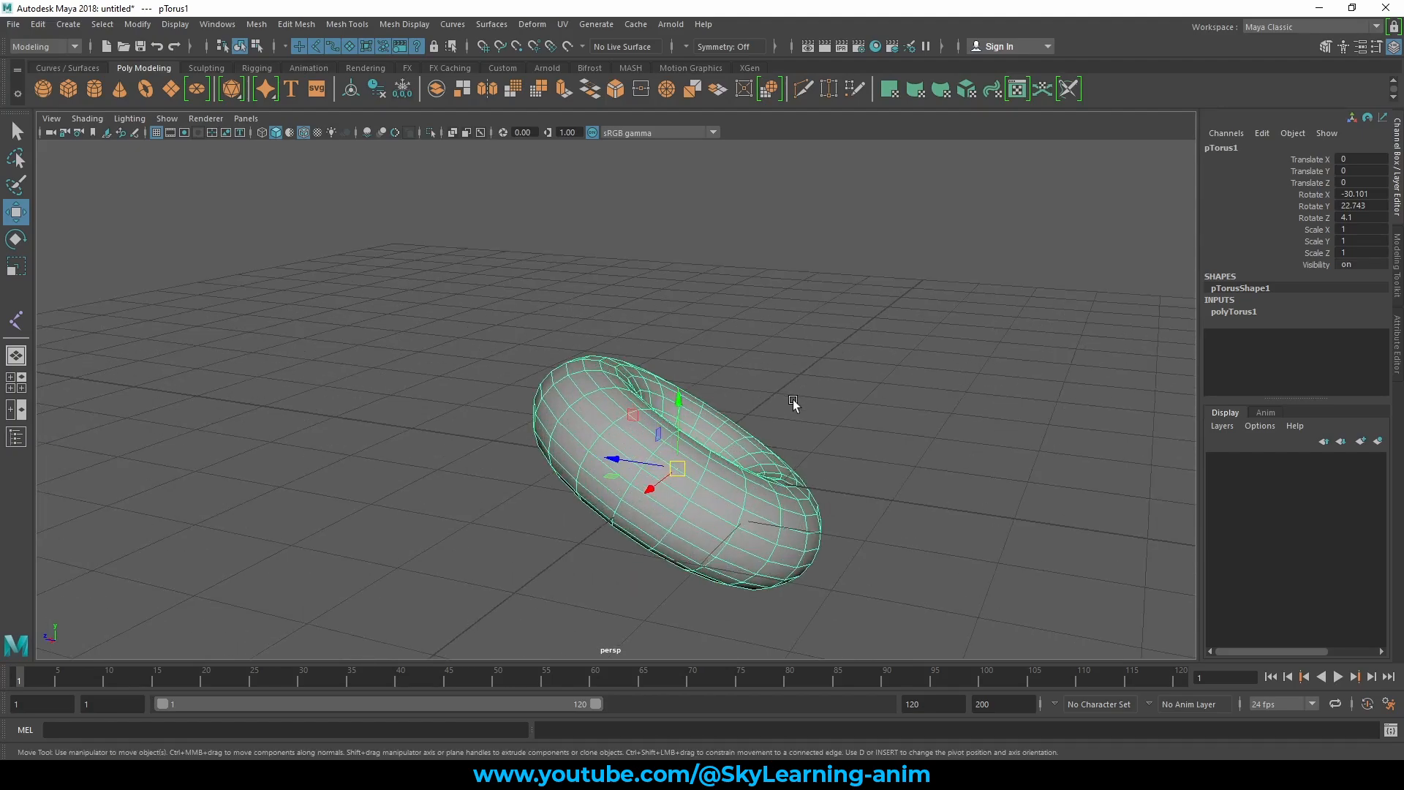
left_click_drag(793, 403, 769, 362, "alt")
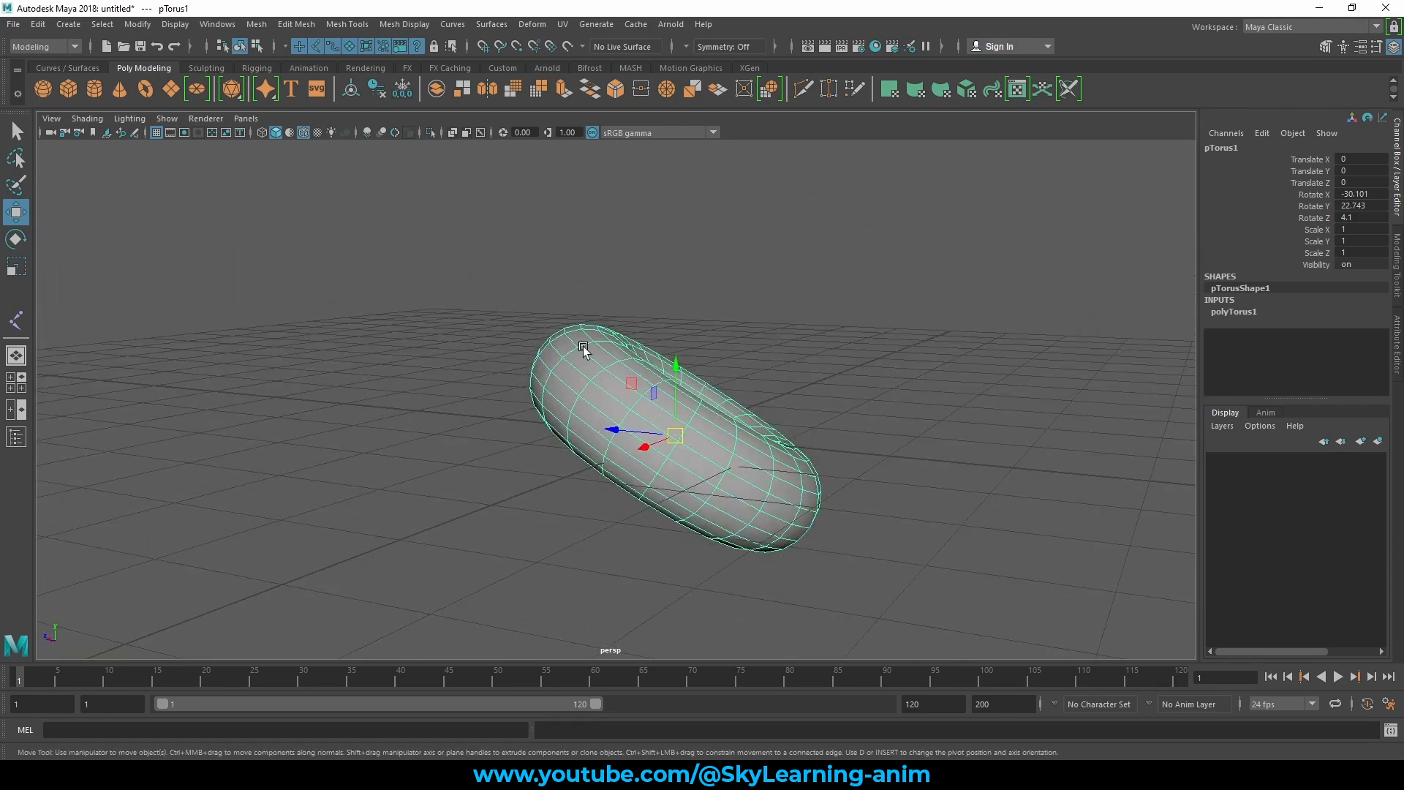
Step: Set the Move tool's axis orientation to Object and close its tool settings
double_click(16, 213)
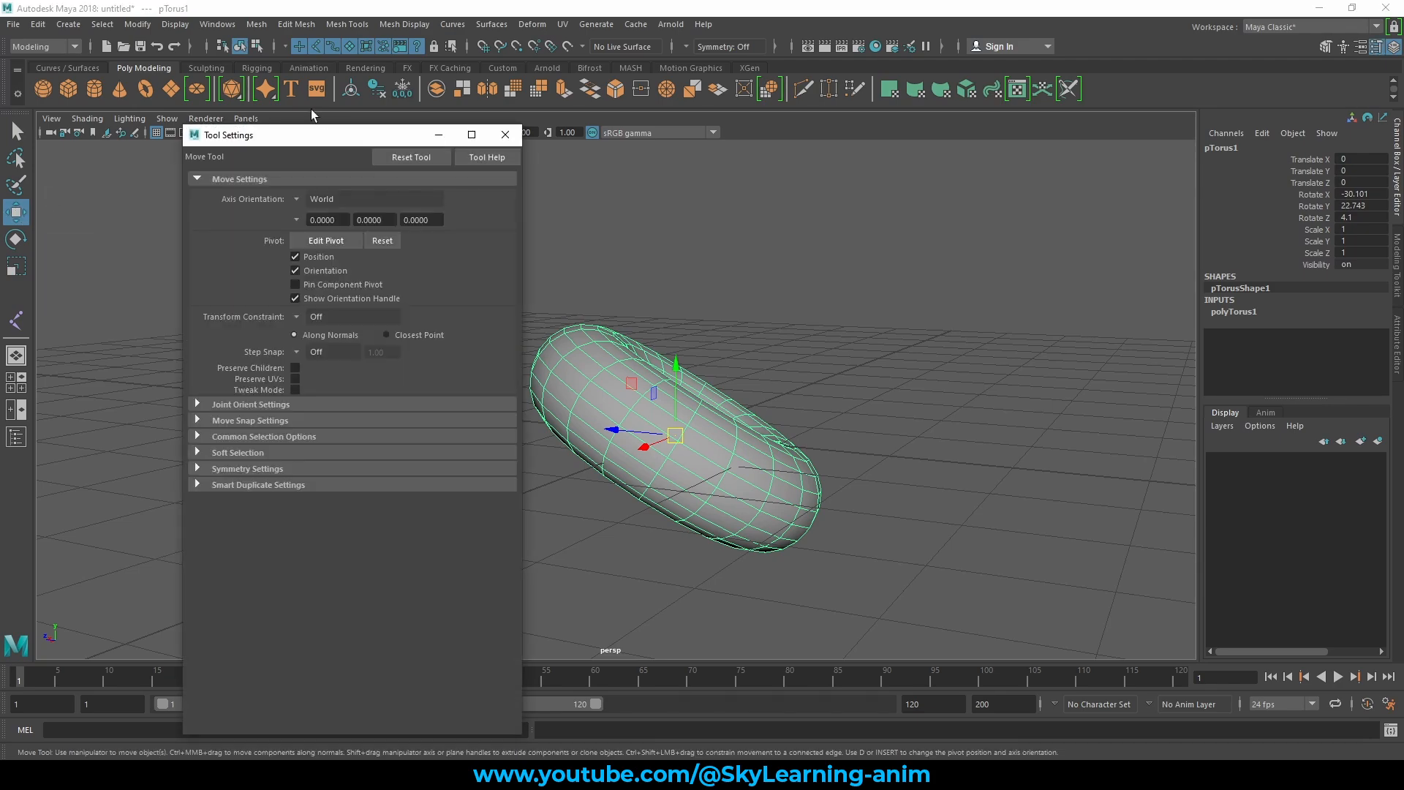
left_click_drag(266, 140, 925, 165)
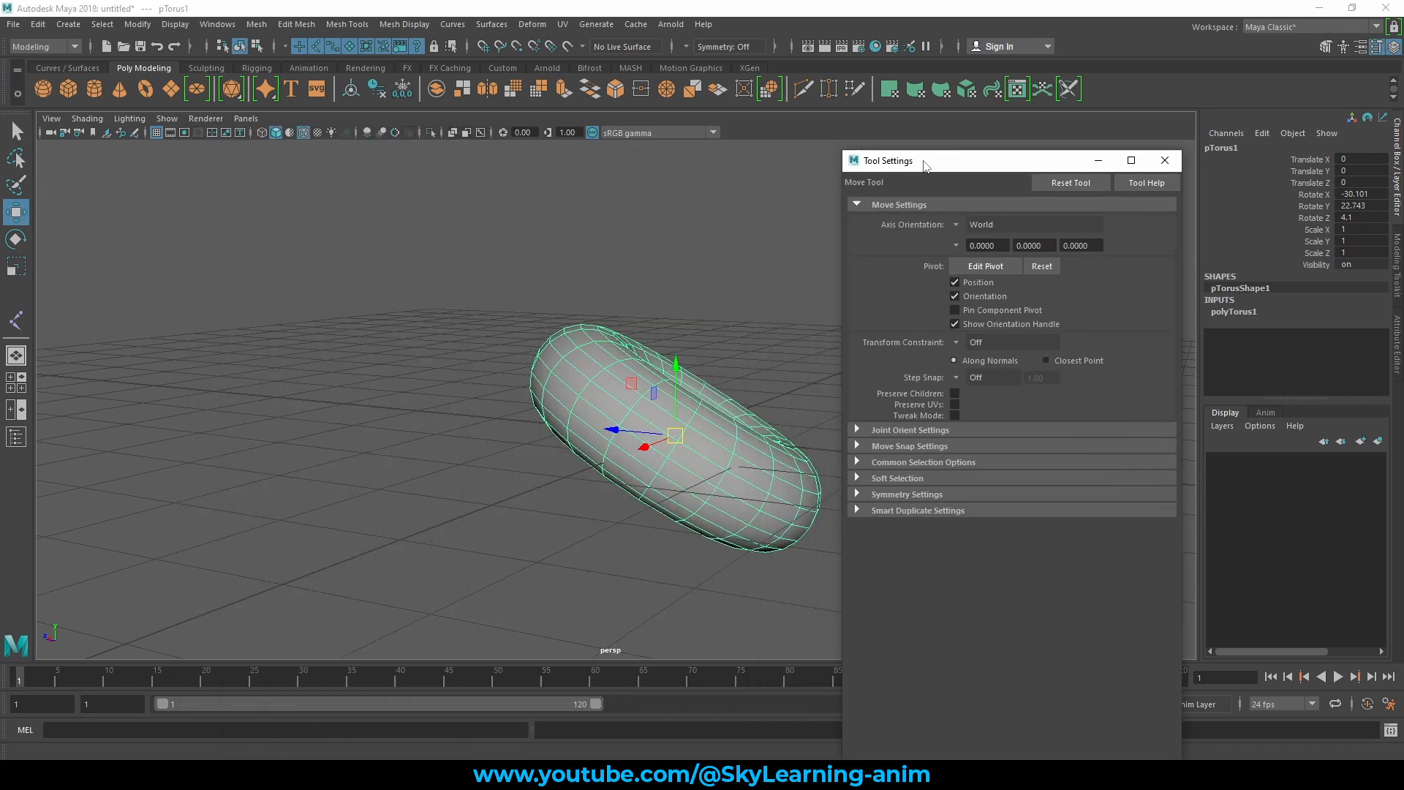
left_click(956, 228)
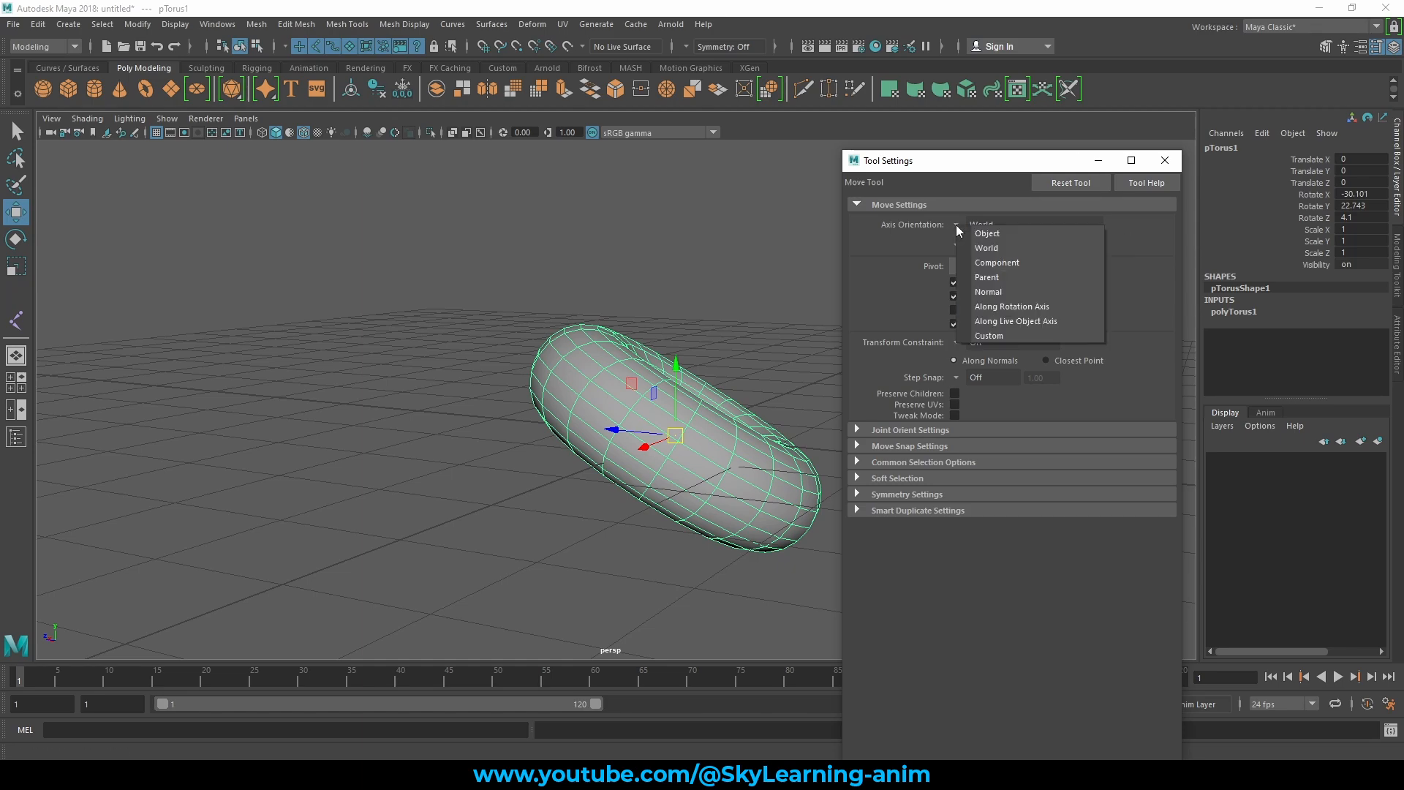
left_click(1004, 234)
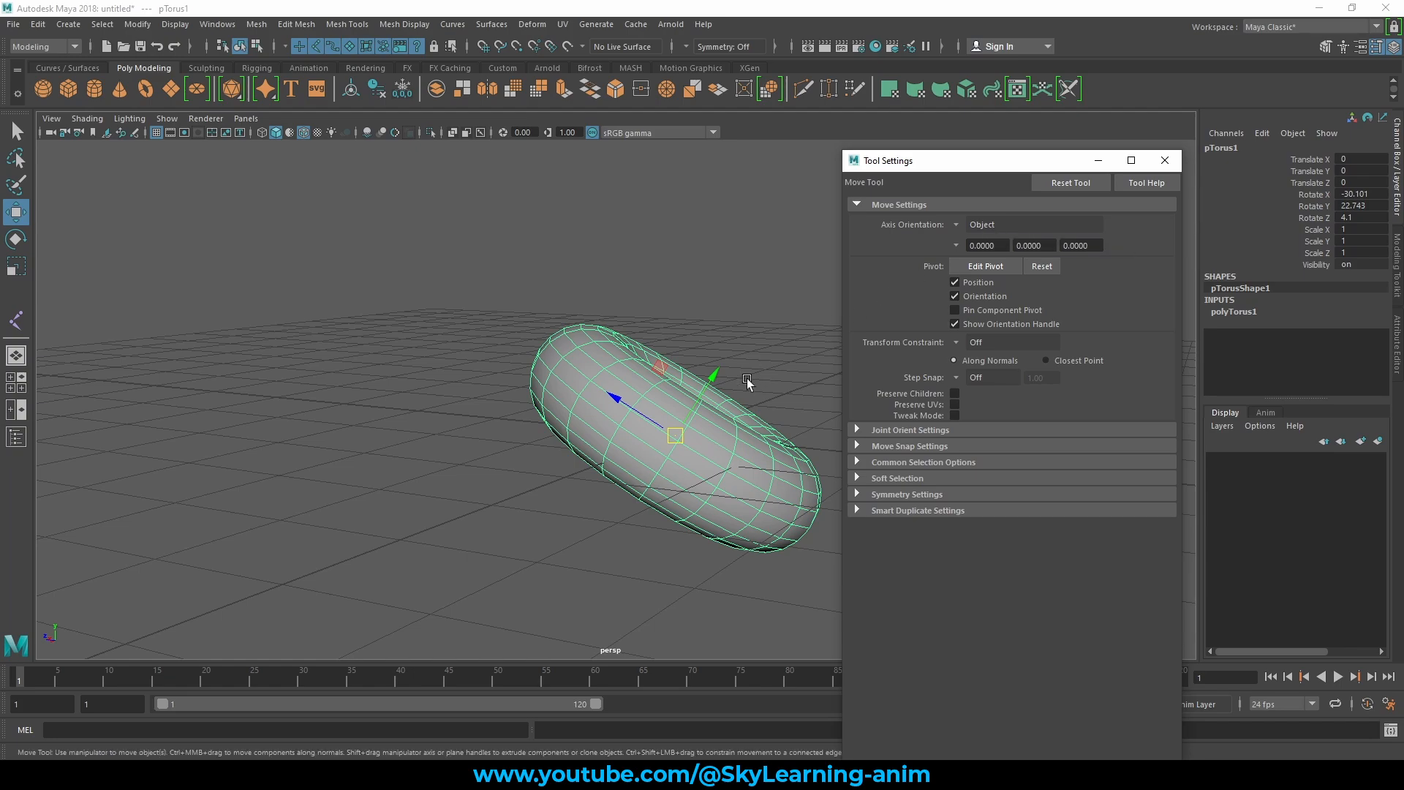
left_click_drag(717, 377, 820, 267, "alt")
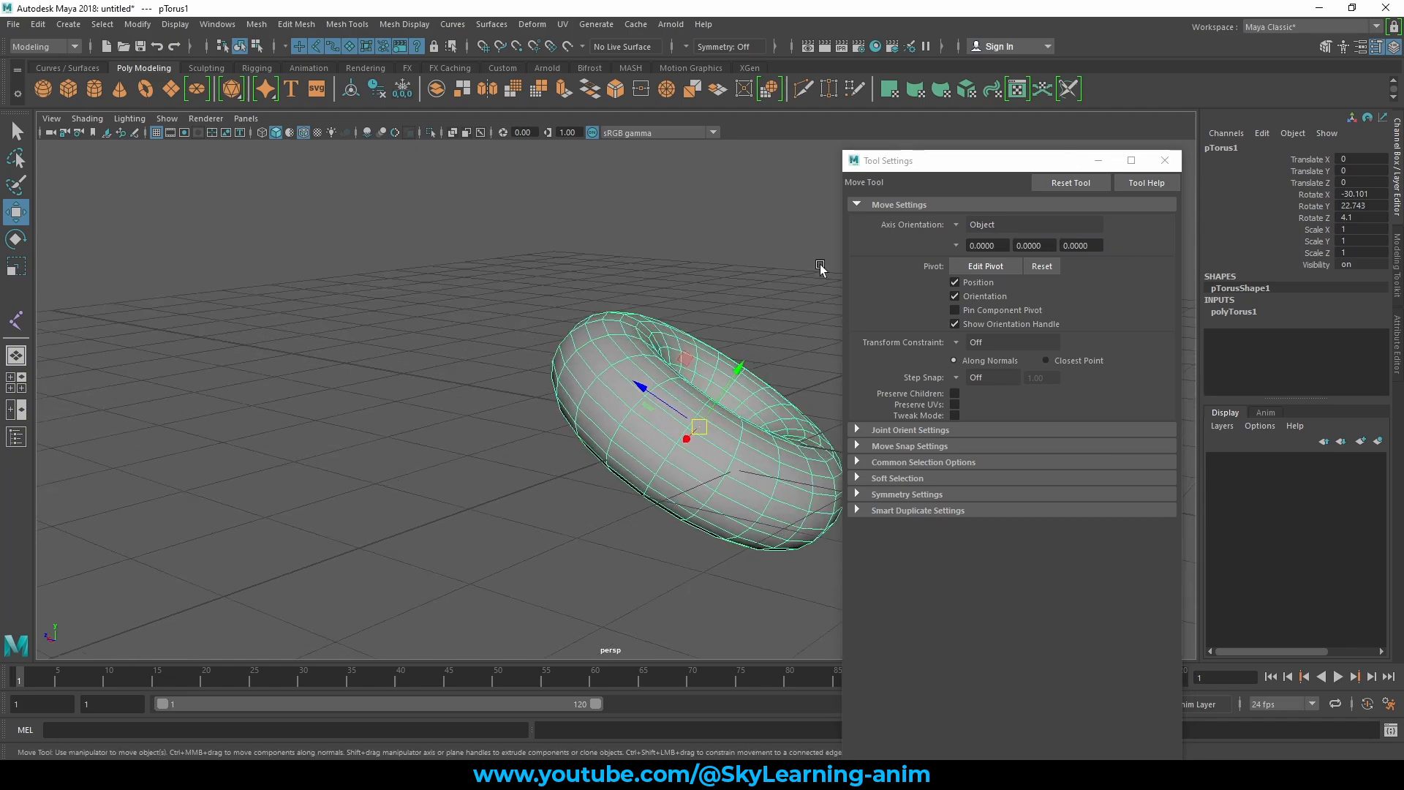
left_click_drag(1043, 164, 1150, 174)
left_click(1268, 175)
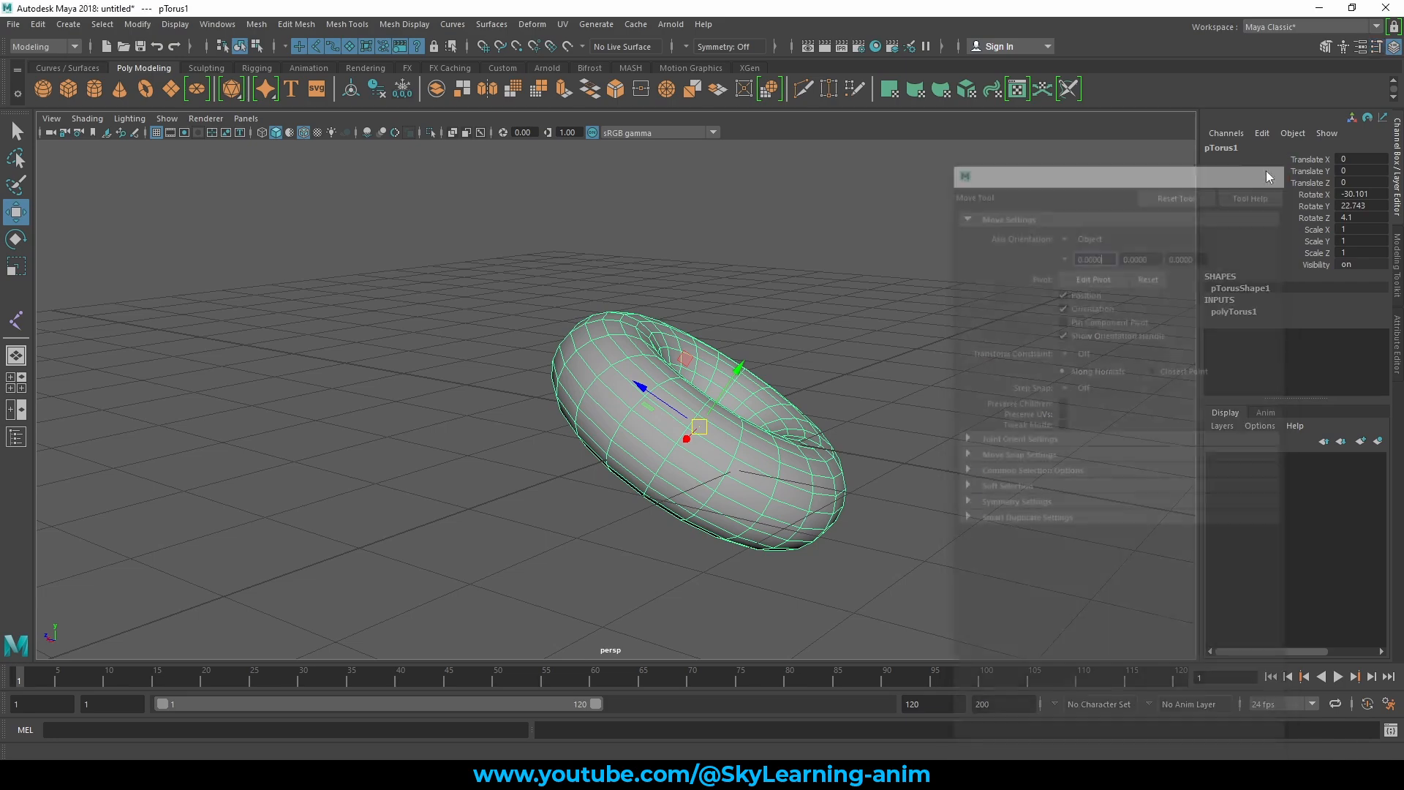
Step: Move the torus along its own Y axis to about X -0.52, Y 1.74, Z -0.95
left_click_drag(739, 376, 881, 218)
middle_click_drag(888, 278, 856, 359)
left_click_drag(855, 355, 804, 403, "alt")
right_click_drag(877, 384, 1013, 418, "alt")
middle_click_drag(790, 329, 797, 372, "alt")
left_click_drag(798, 373, 828, 338, "alt")
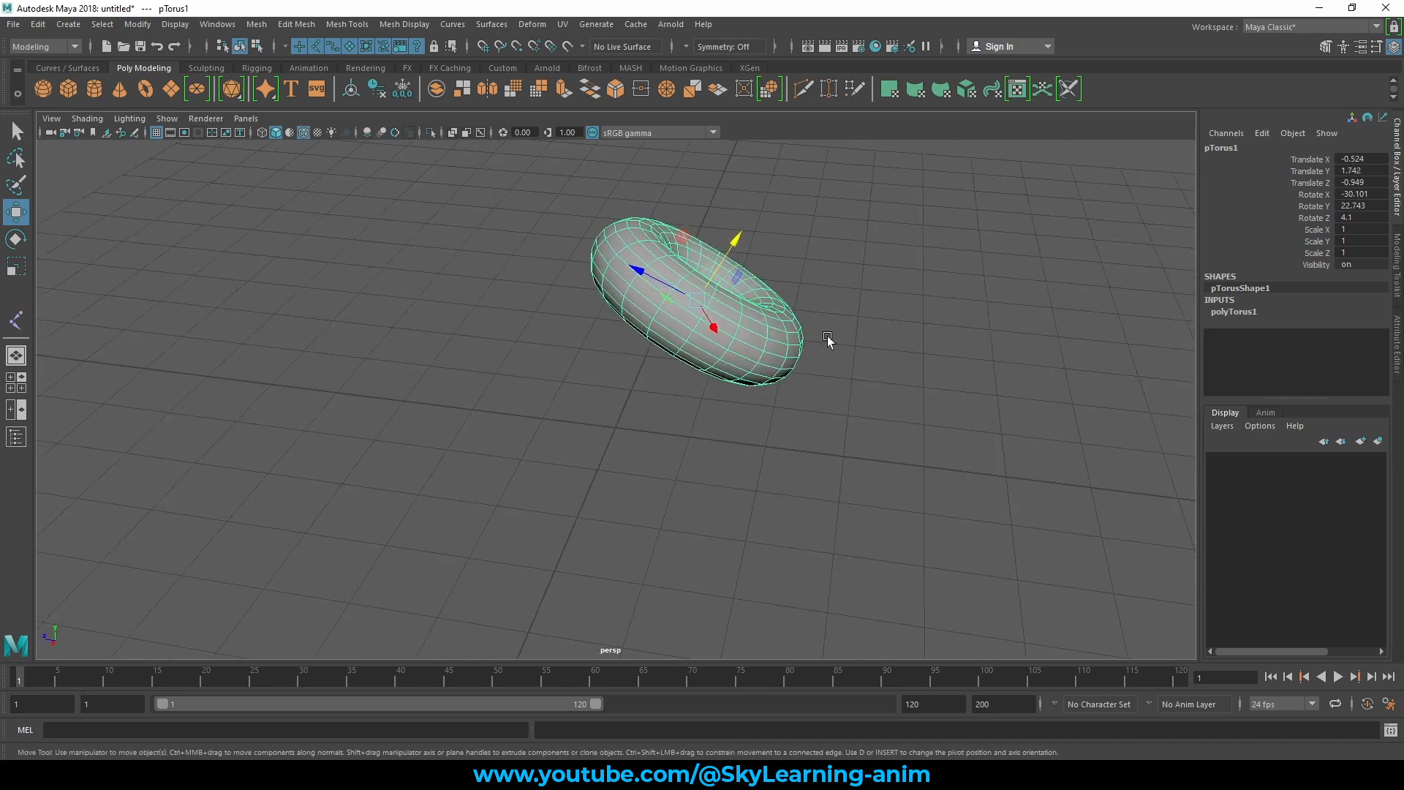
Step: Move the torus along its own Z axis to about X 0.31, Y 3.21, Z 1.29
left_click_drag(632, 271, 383, 261)
left_click_drag(688, 319, 753, 322, "alt")
right_click_drag(753, 322, 585, 380, "alt")
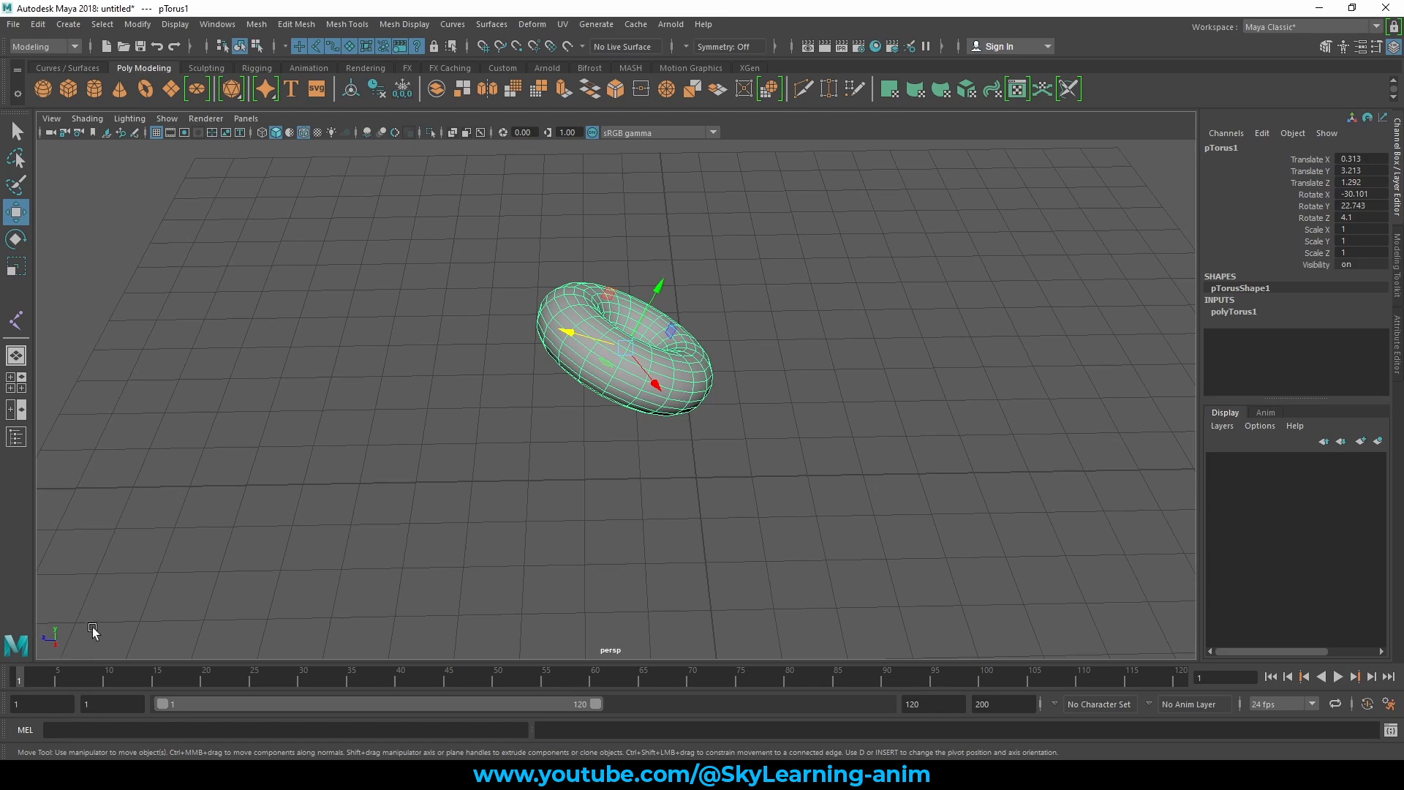
mouse_move(158, 608)
left_mouse_down("alt")
mouse_move(185, 595)
mouse_move(53, 627)
mouse_move(188, 602)
mouse_move(110, 643)
mouse_move(175, 588)
left_mouse_up("alt")
left_click_drag(702, 267, 643, 290, "alt")
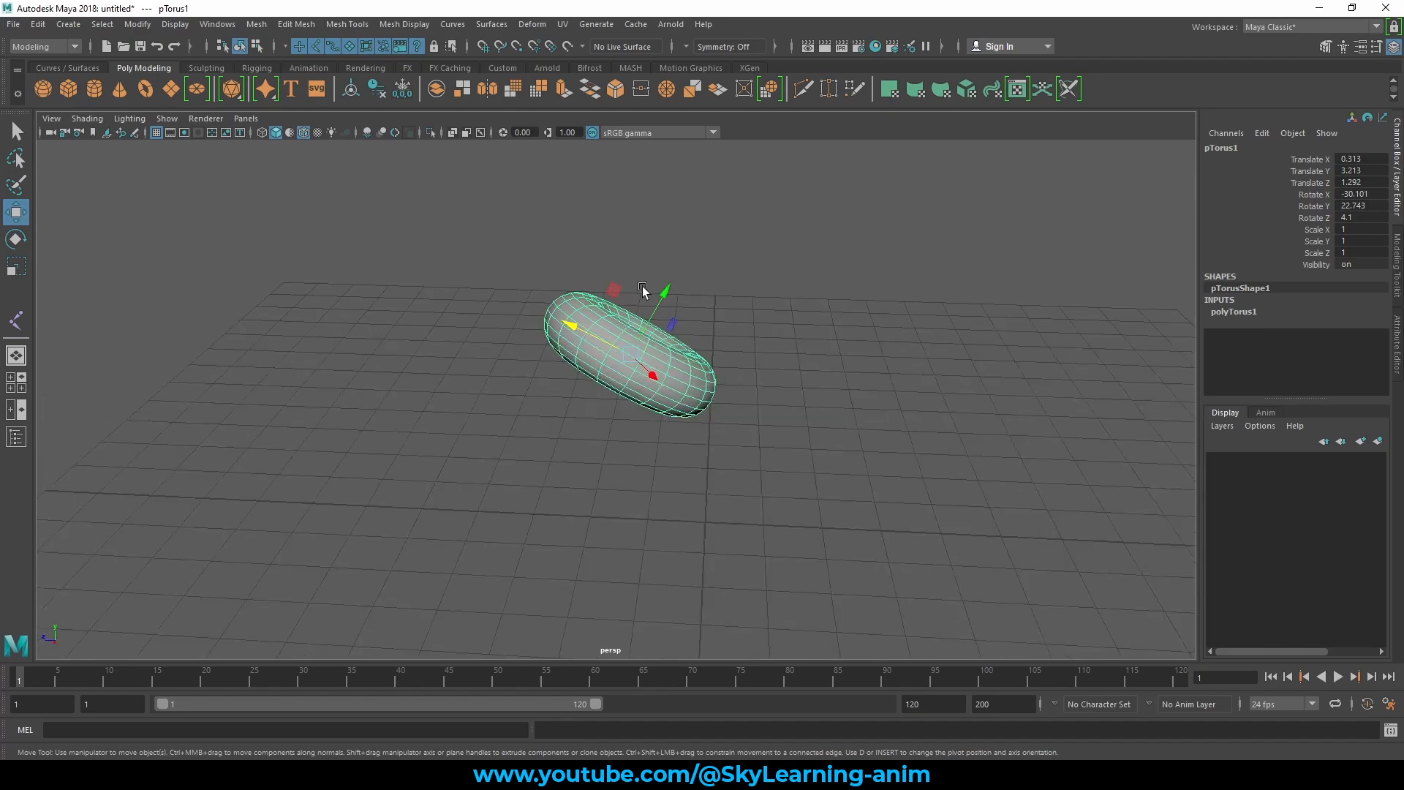
Step: Move the torus freely in the view to about X 1.61, Y 3.17, Z -0.90
left_click(630, 357)
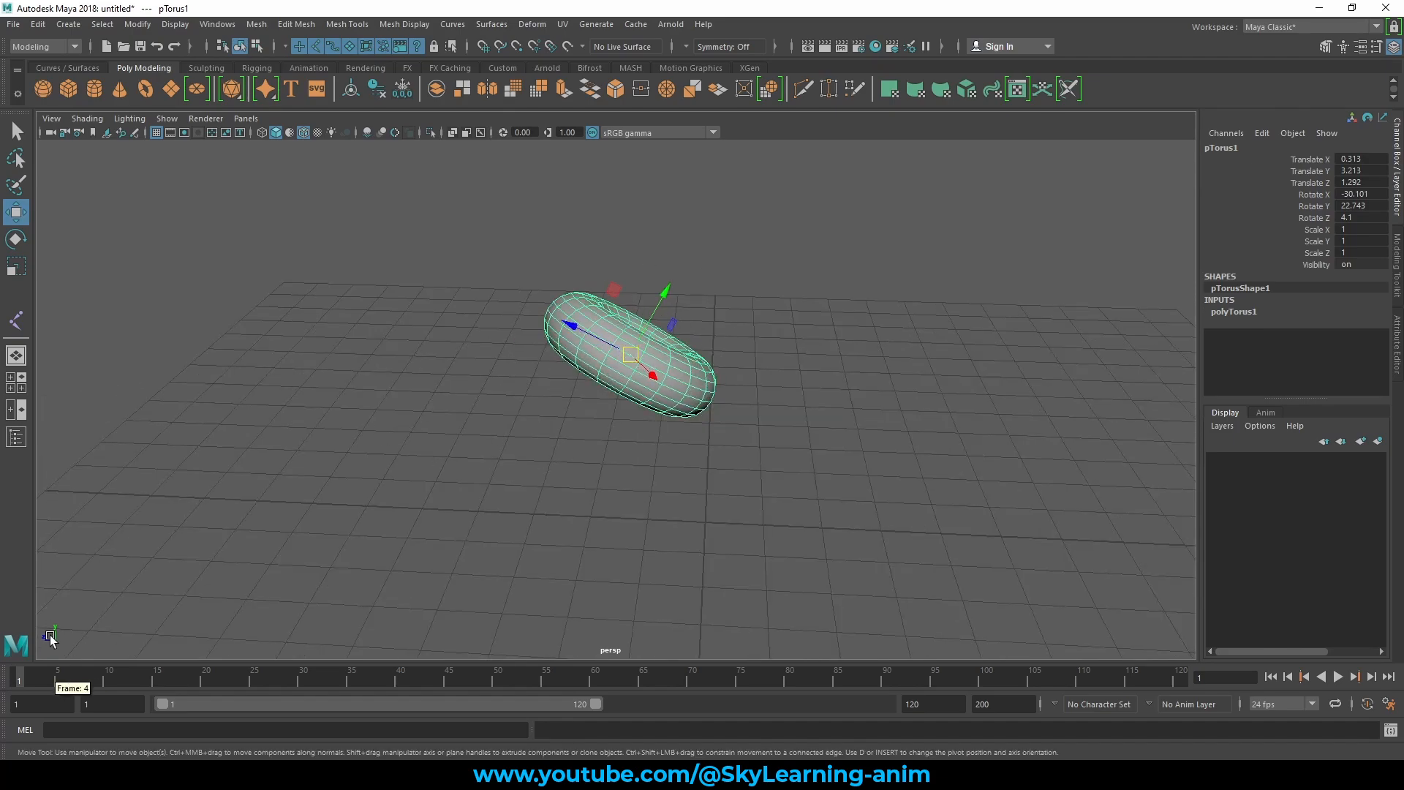
left_click_drag(727, 332, 682, 311, "alt")
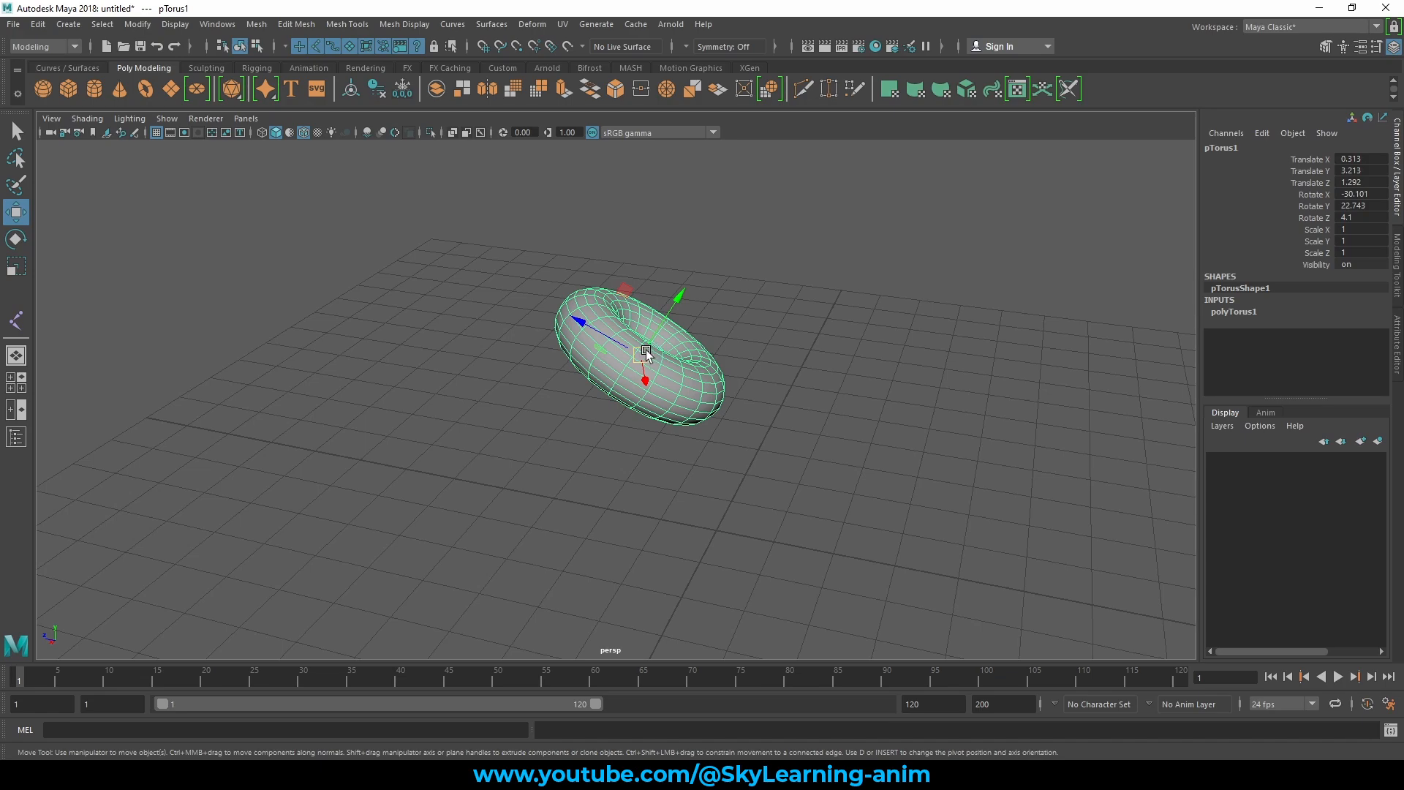
left_click_drag(640, 355, 206, 568)
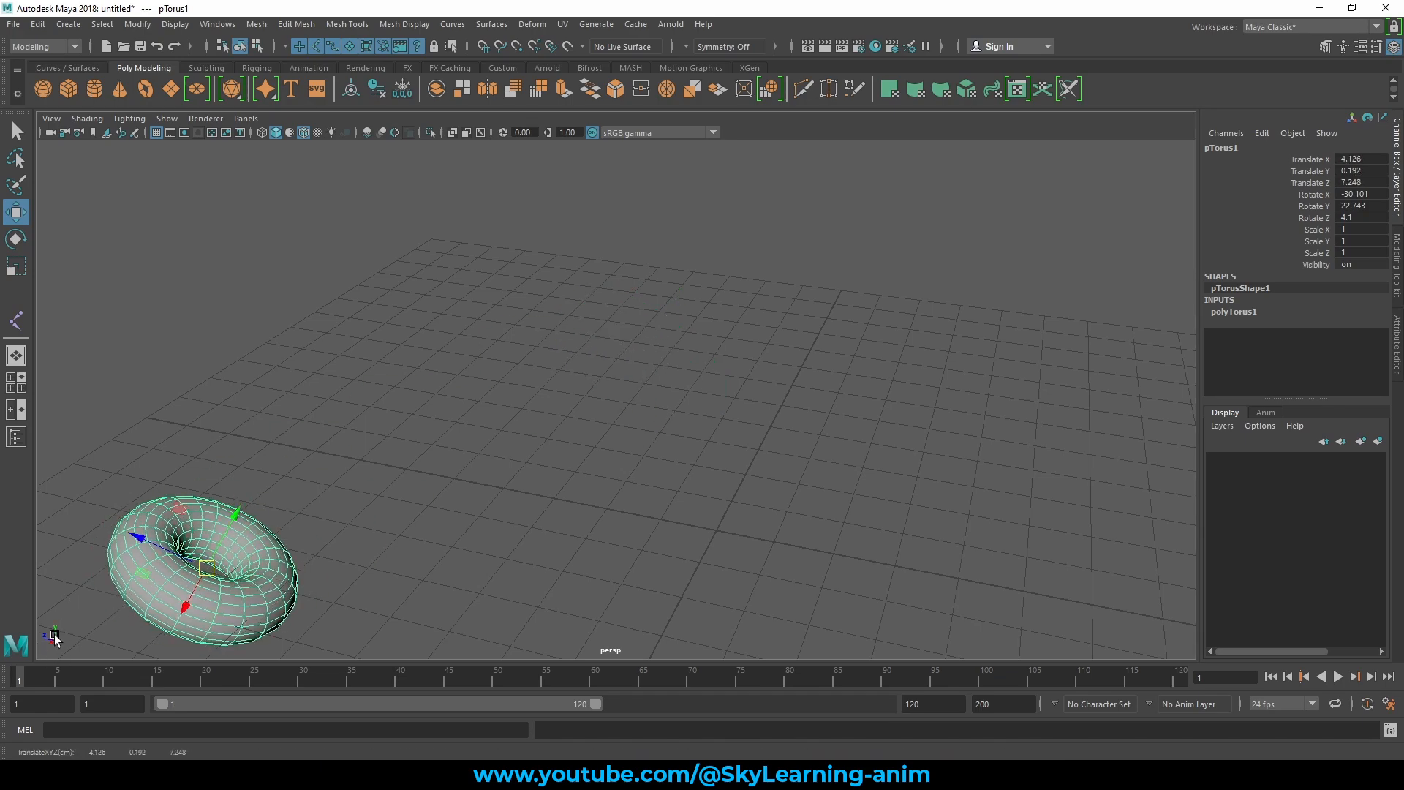
left_click_drag(79, 634, 707, 404, "alt")
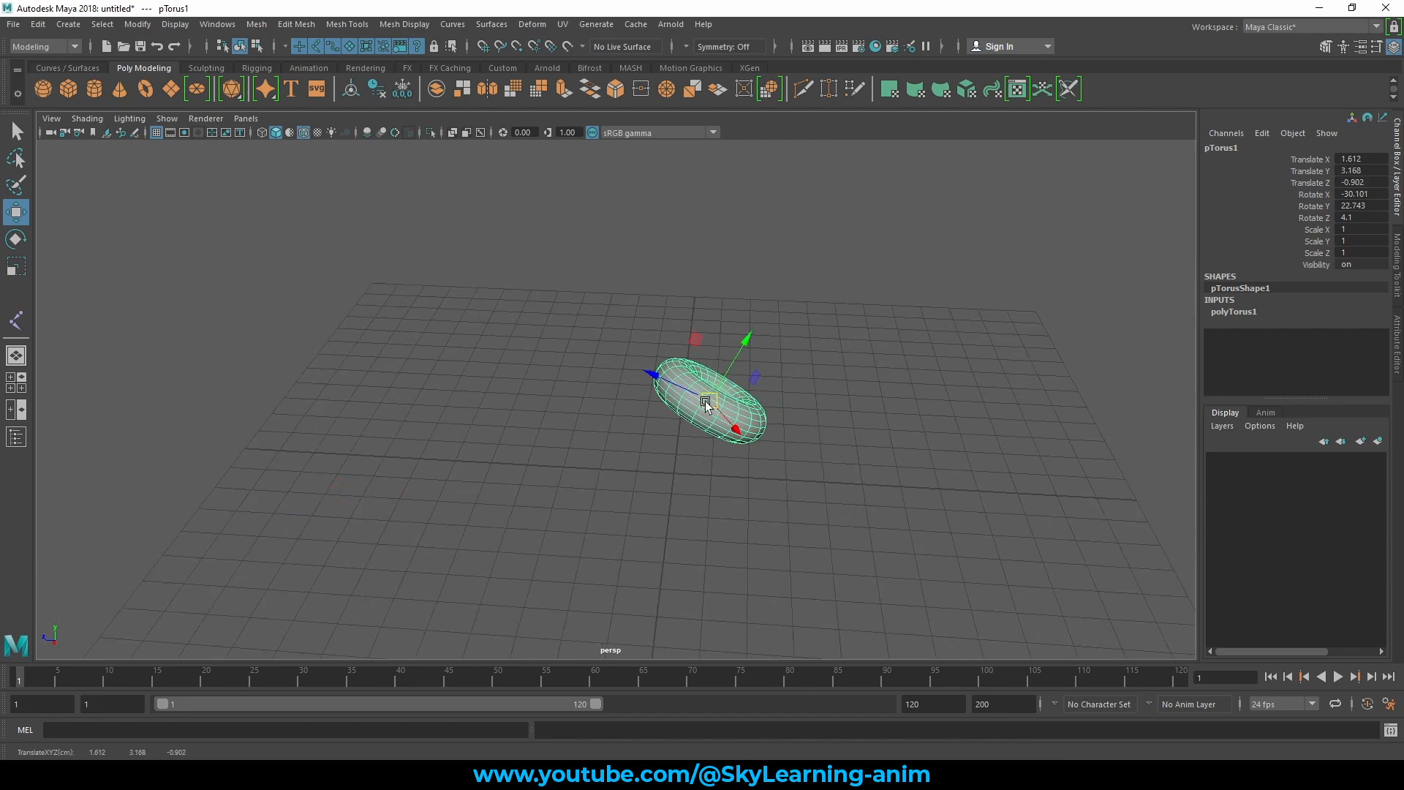
Step: Try rotating the torus about its own Z axis with the Rotate tool and undo the rotation
left_click(17, 239)
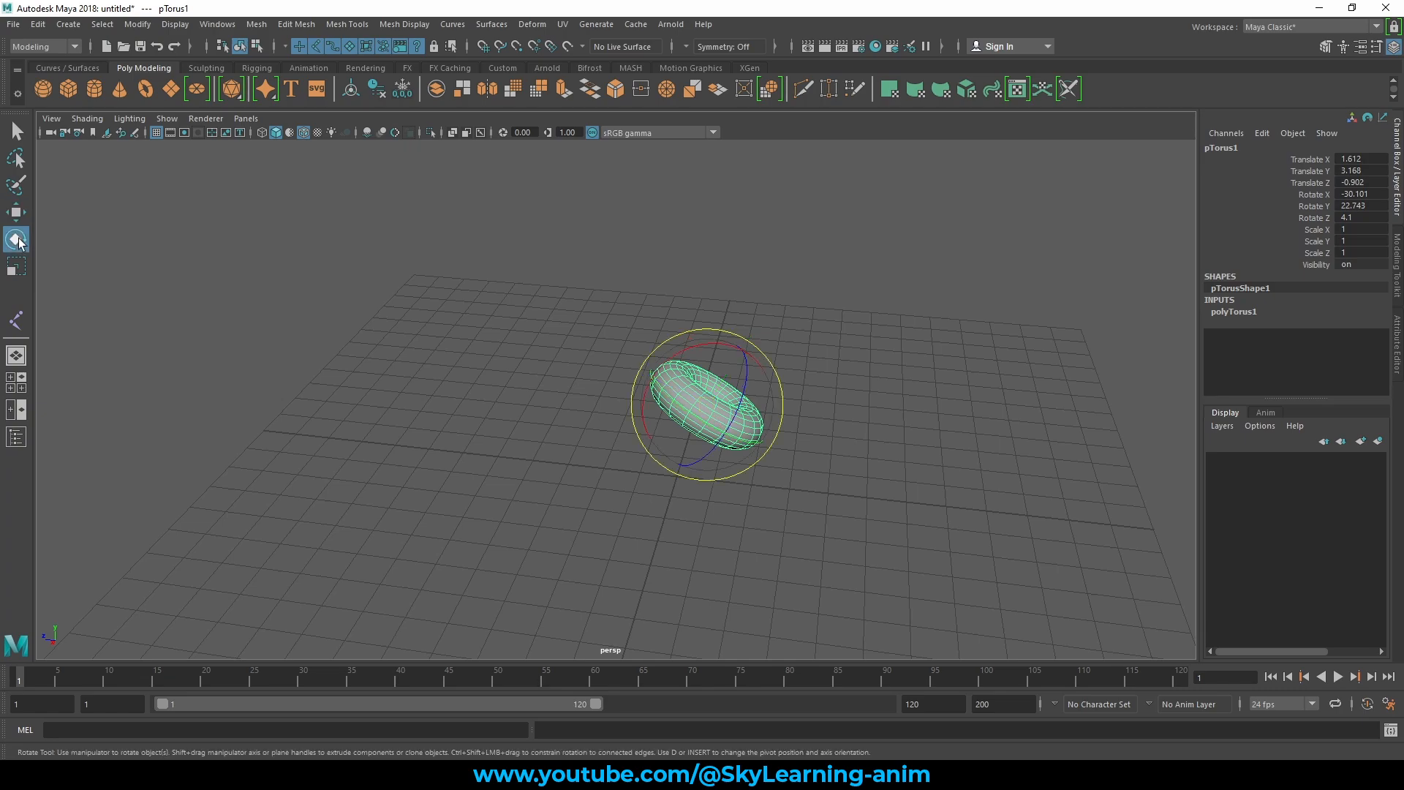
left_click_drag(675, 370, 813, 377, "alt")
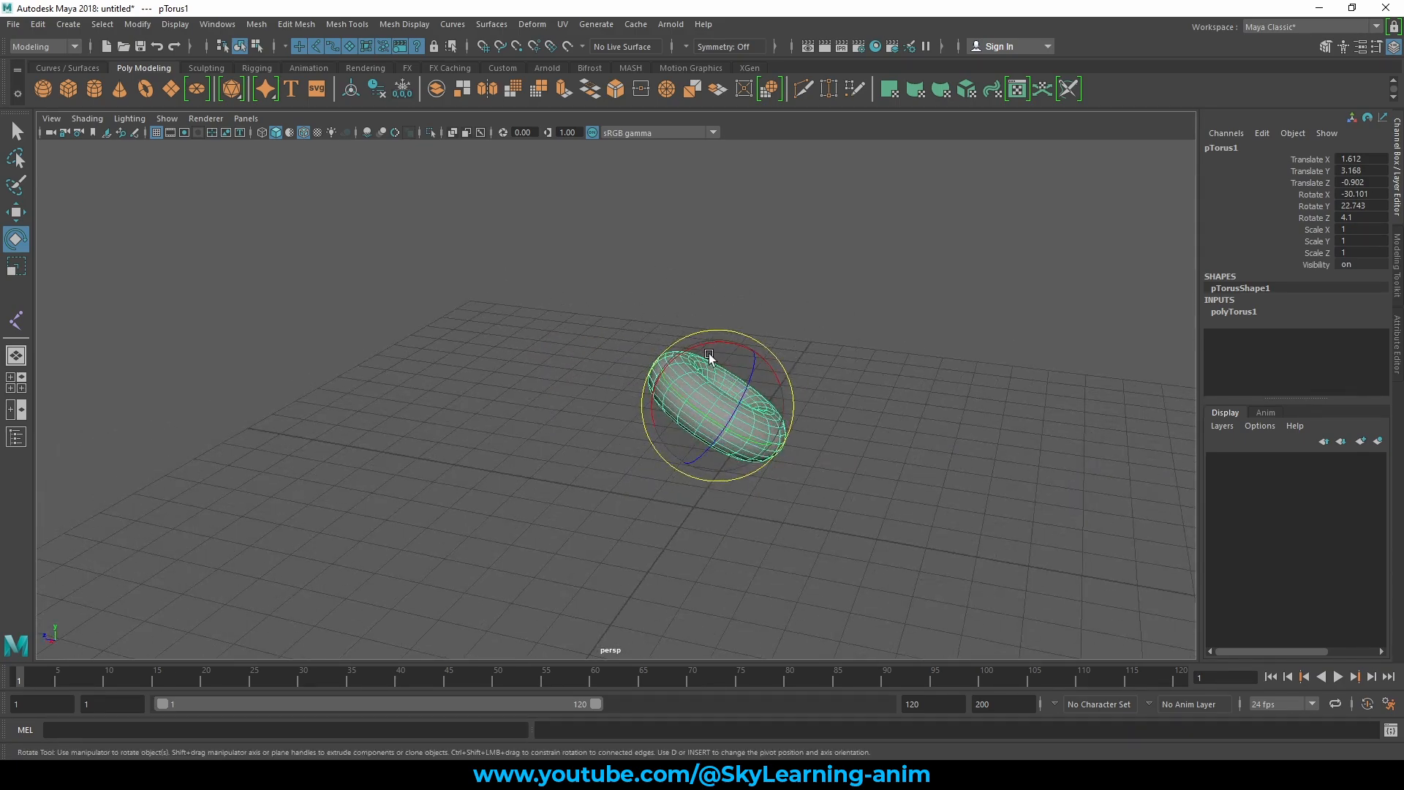
left_click_drag(709, 356, 746, 369)
key("ctrl+z")
key("ctrl+z")
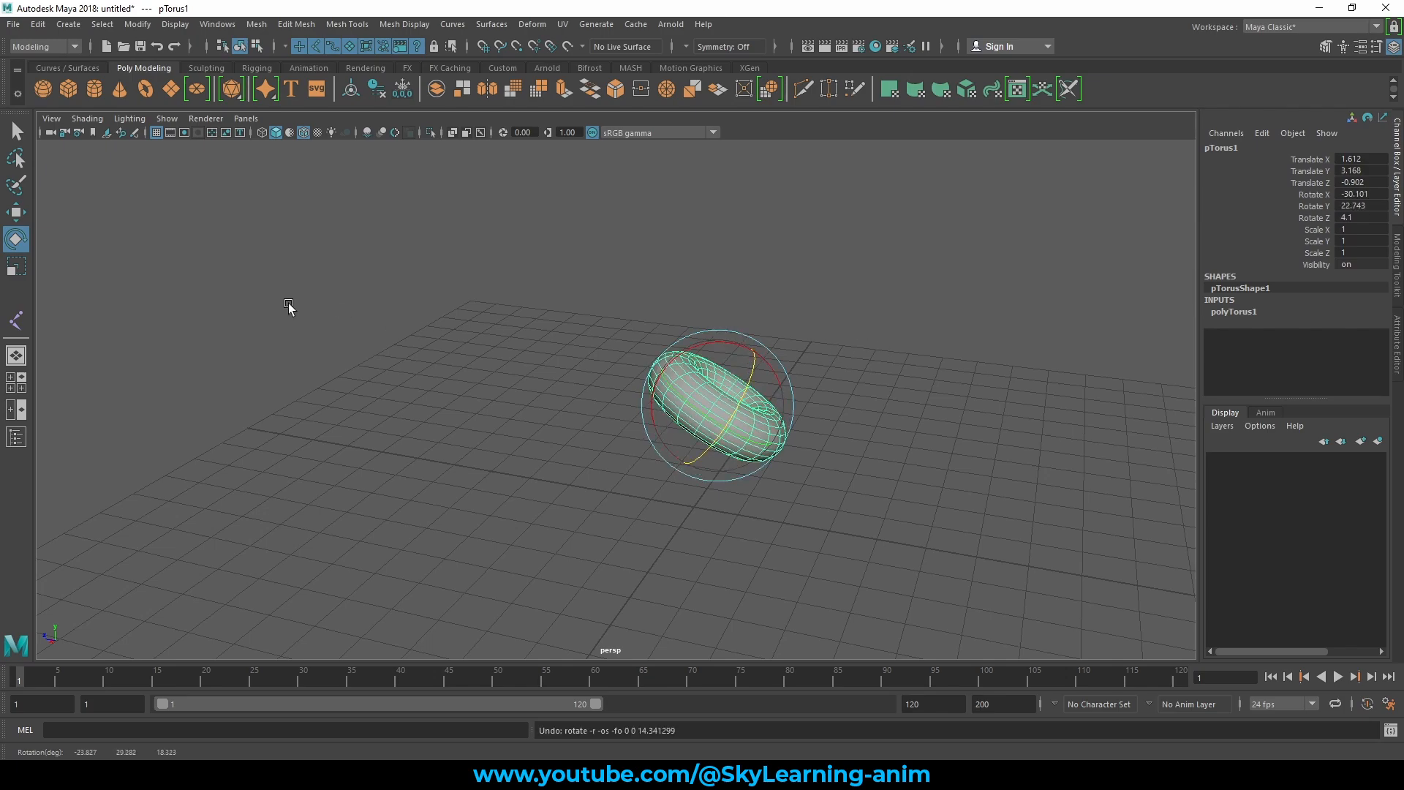
Step: Set the Rotate tool's axis orientation to World and rotate the torus to about X -70.2, Y -49.8, Z 33.5 degrees
double_click(16, 239)
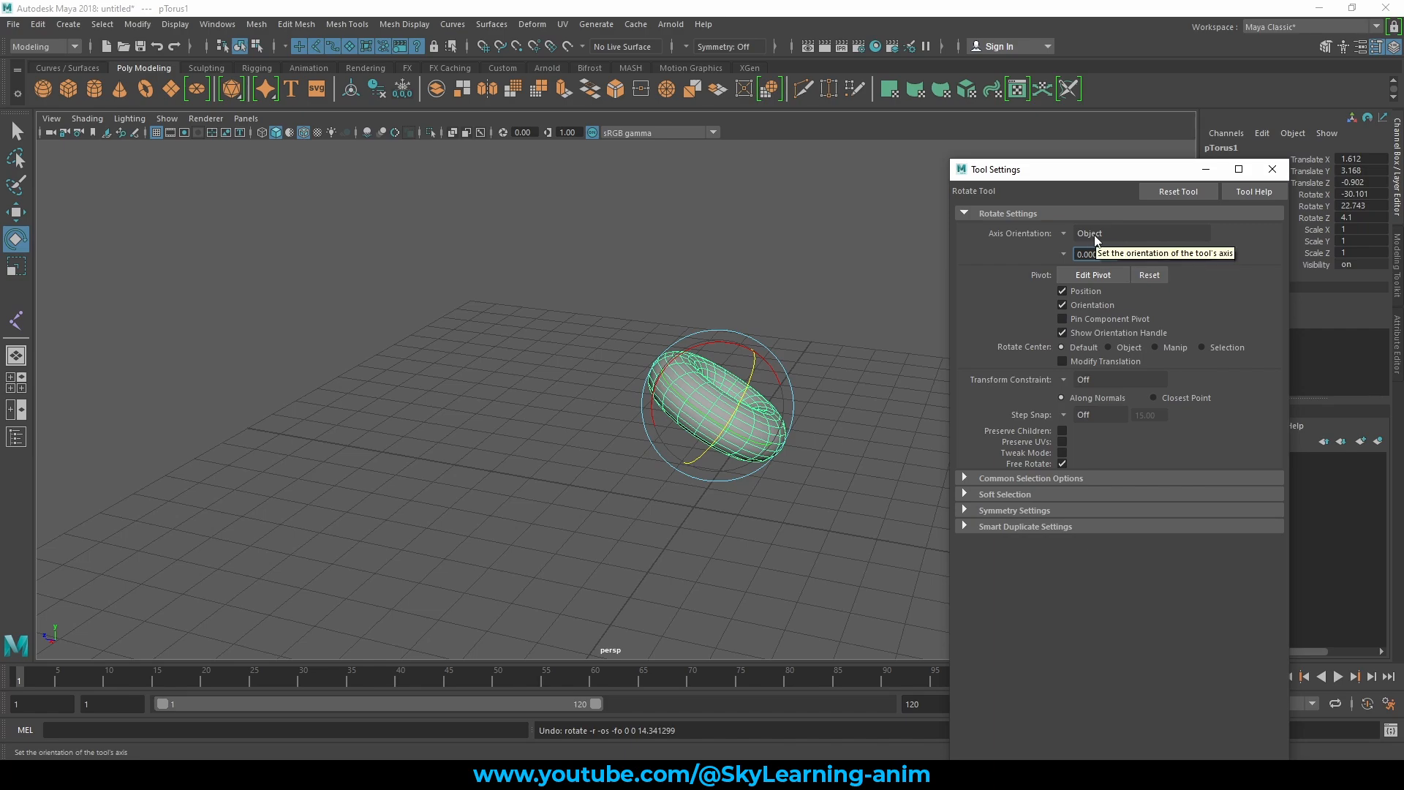
left_click(1095, 234)
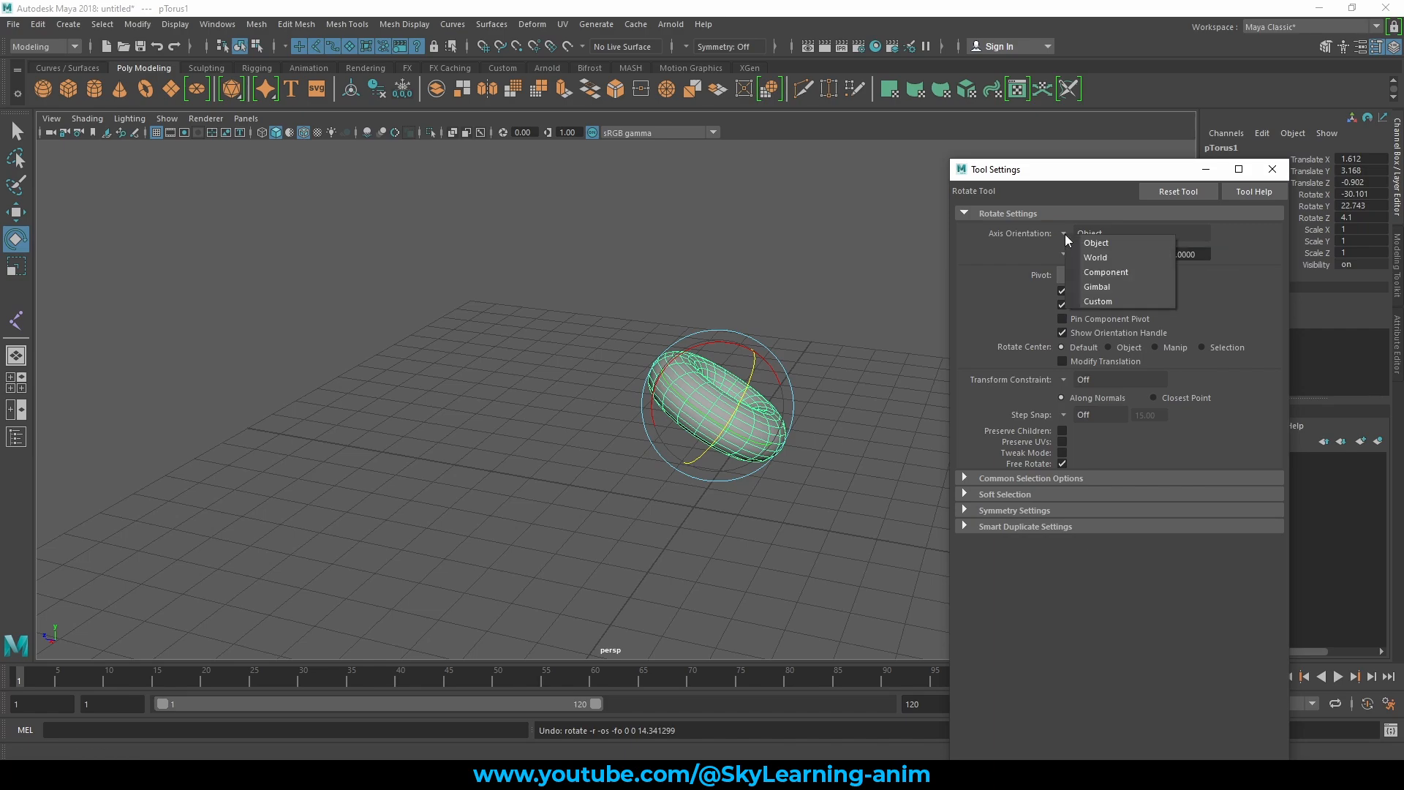
left_click(1132, 258)
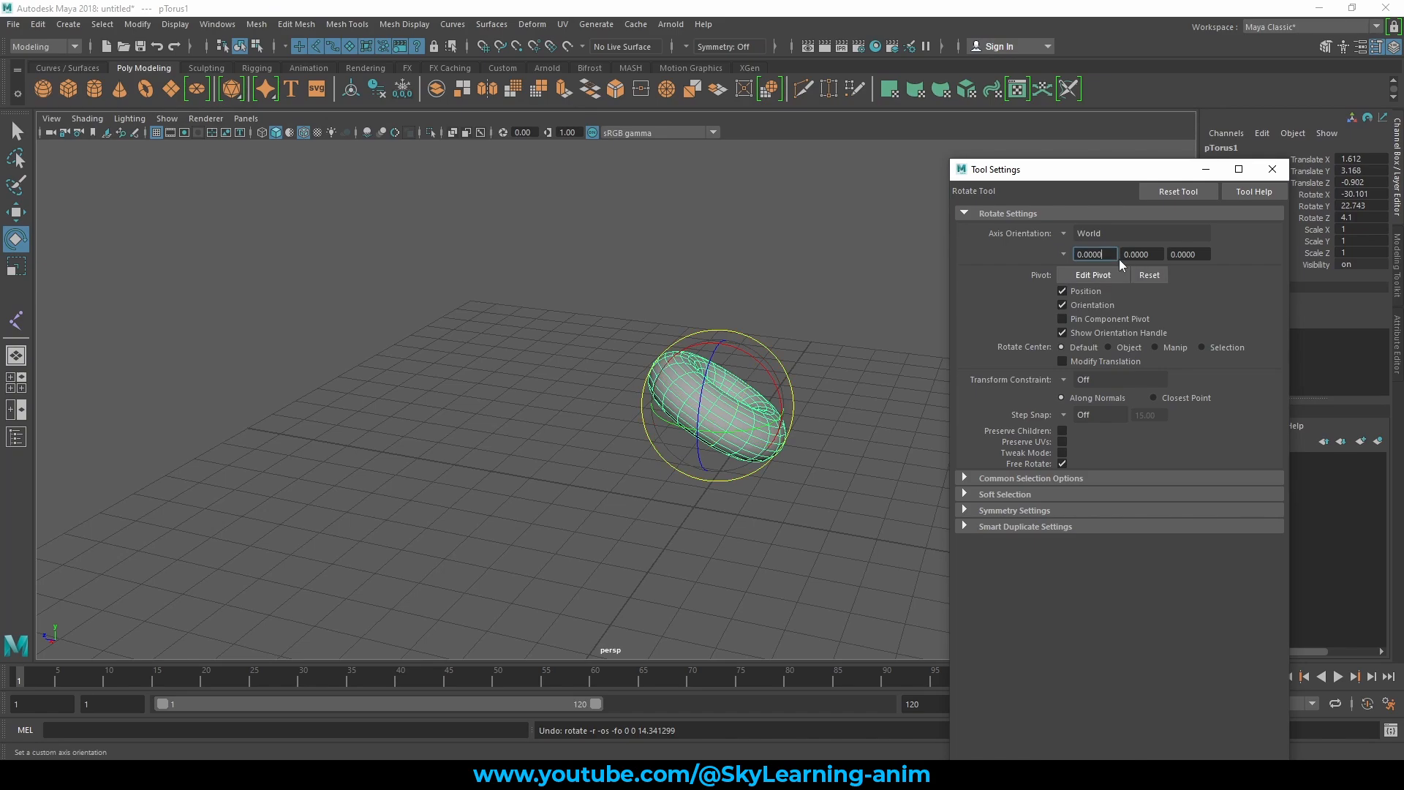
left_click_drag(807, 358, 777, 401, "alt")
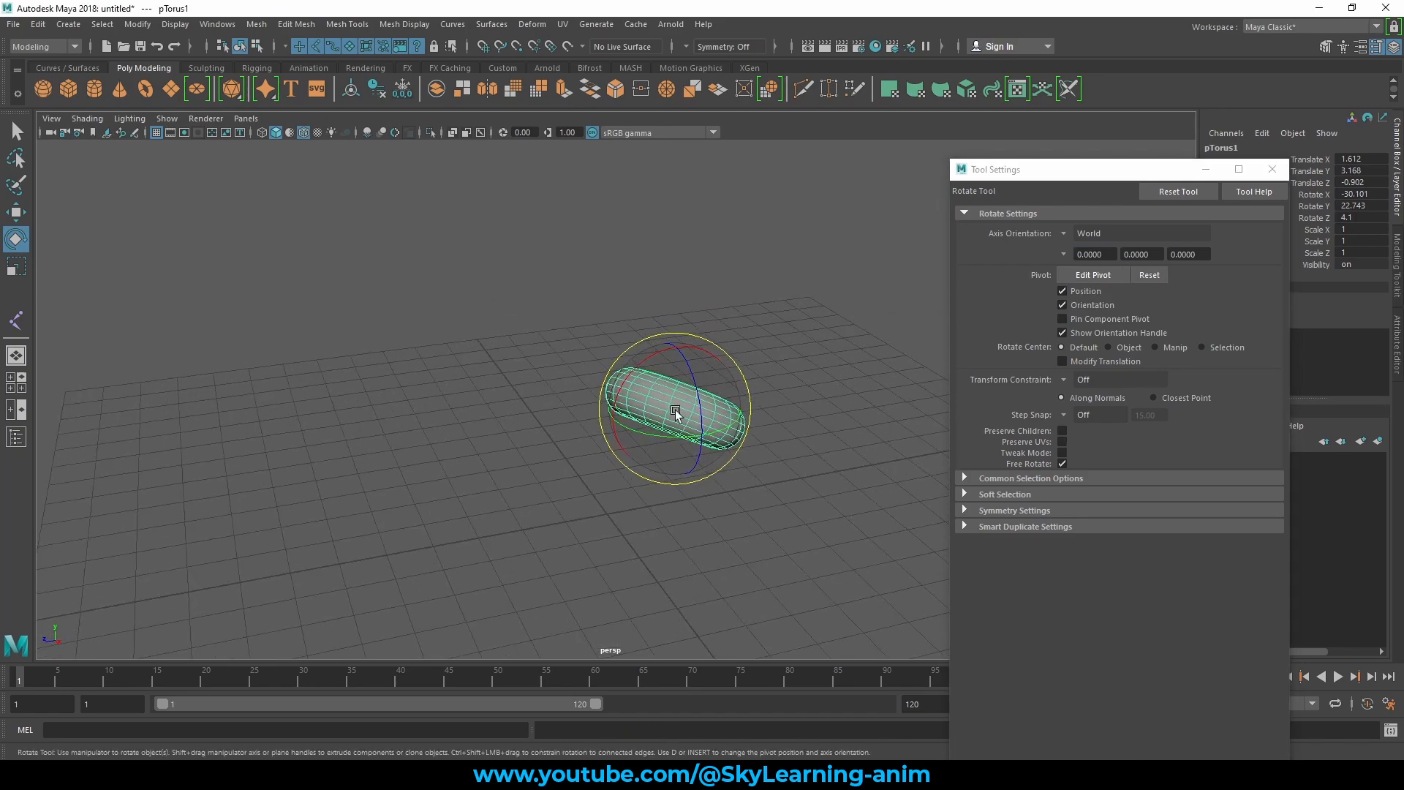
left_click_drag(664, 441, 695, 411)
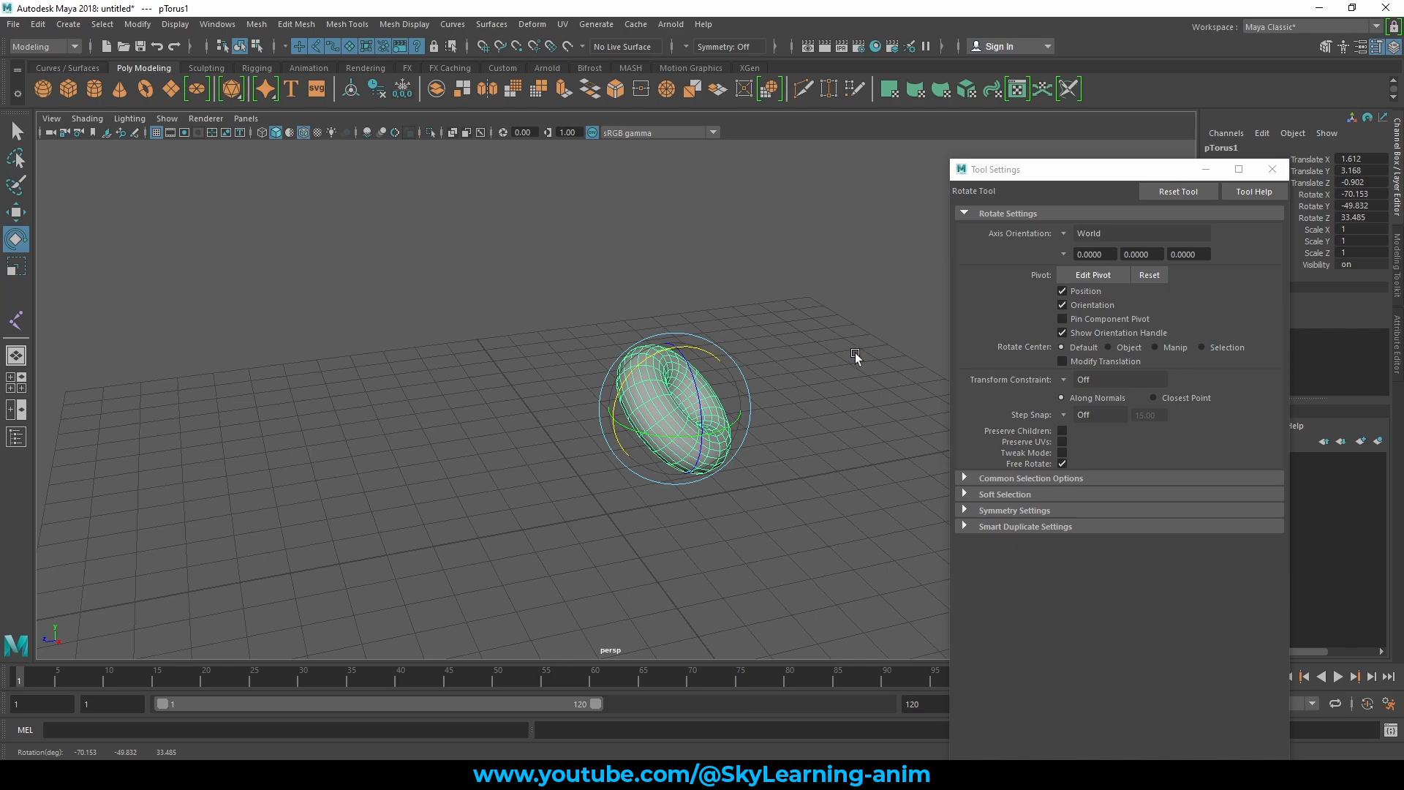
Step: Set the Rotate tool's axis orientation back to Object and rotate the torus to about X 75.3, Y -30.0, Z -123.6 degrees
left_click(1065, 231)
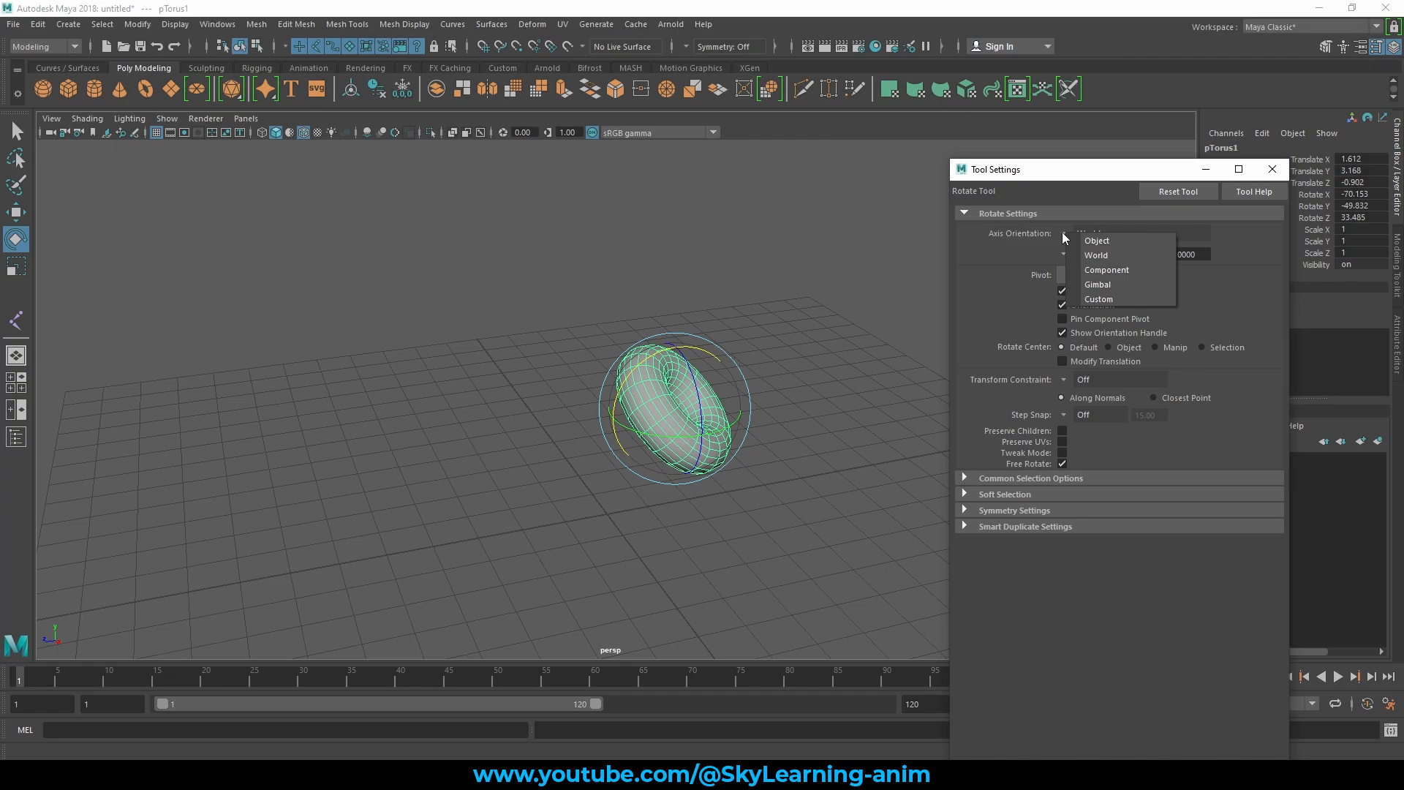
left_click(1104, 241)
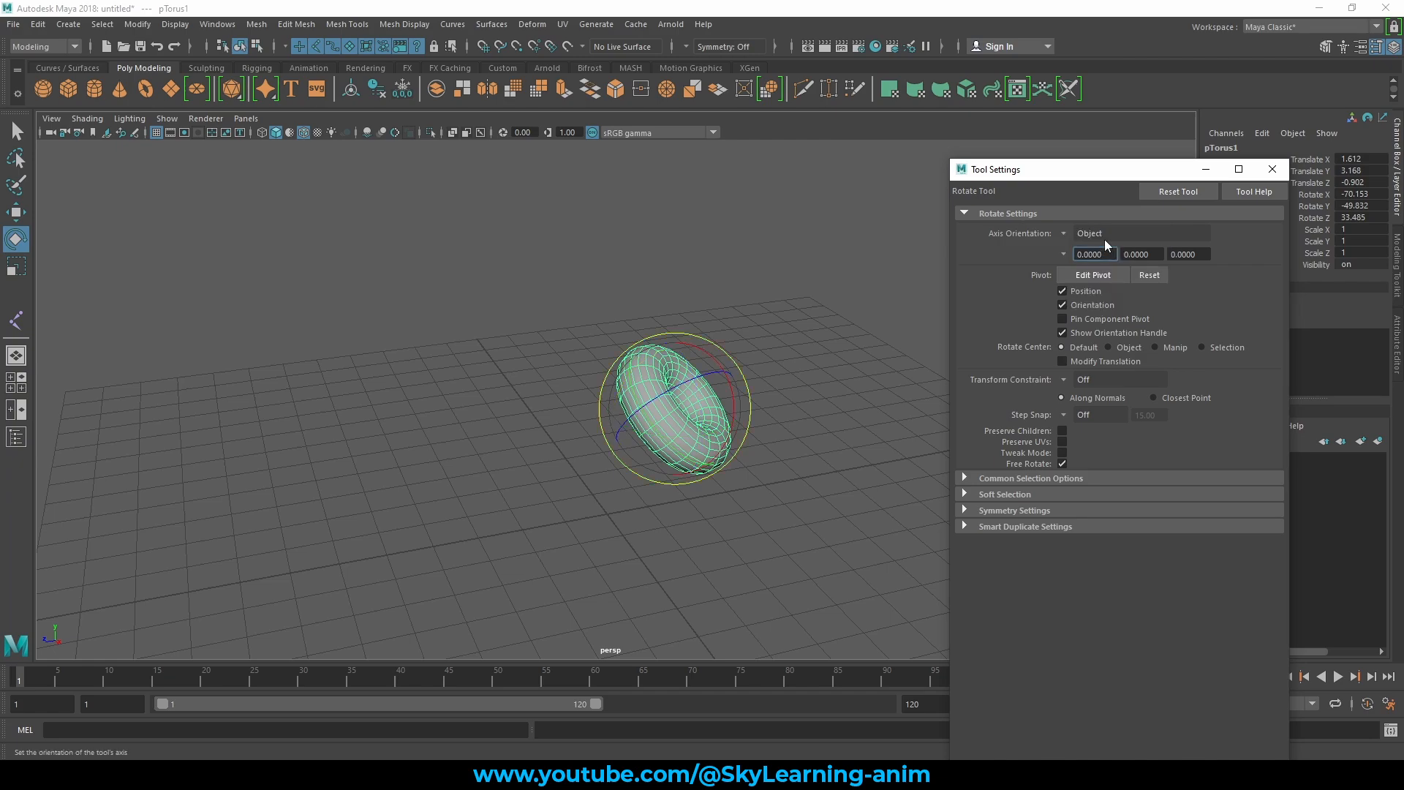
left_click_drag(724, 377, 468, 433, "alt")
key("w")
key("e")
key("ctrl+z")
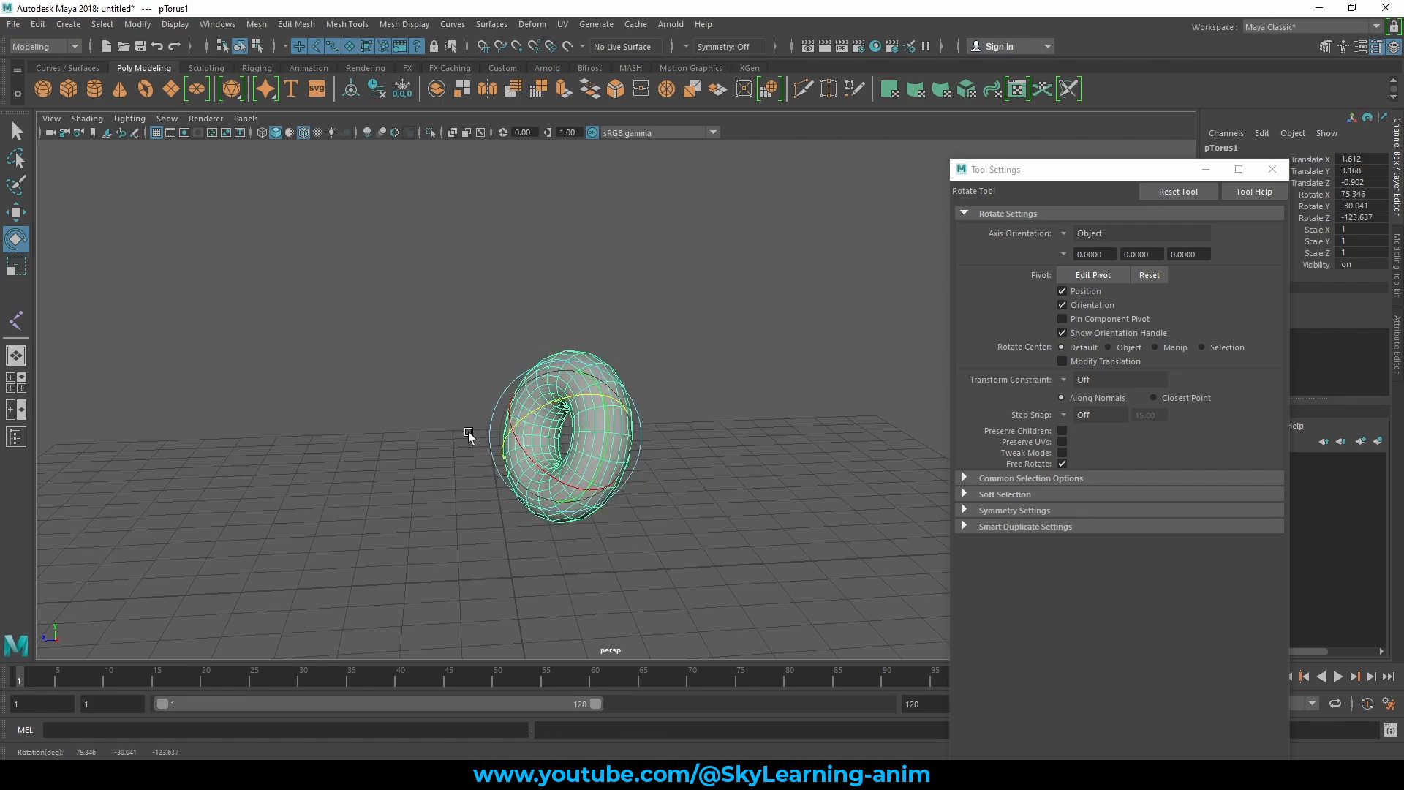
Step: Undo the last rotation, and try scaling the torus along its own axes to about X 1.5, Y 3.75, Z 1.79 before reverting the scaling
key("ctrl+z")
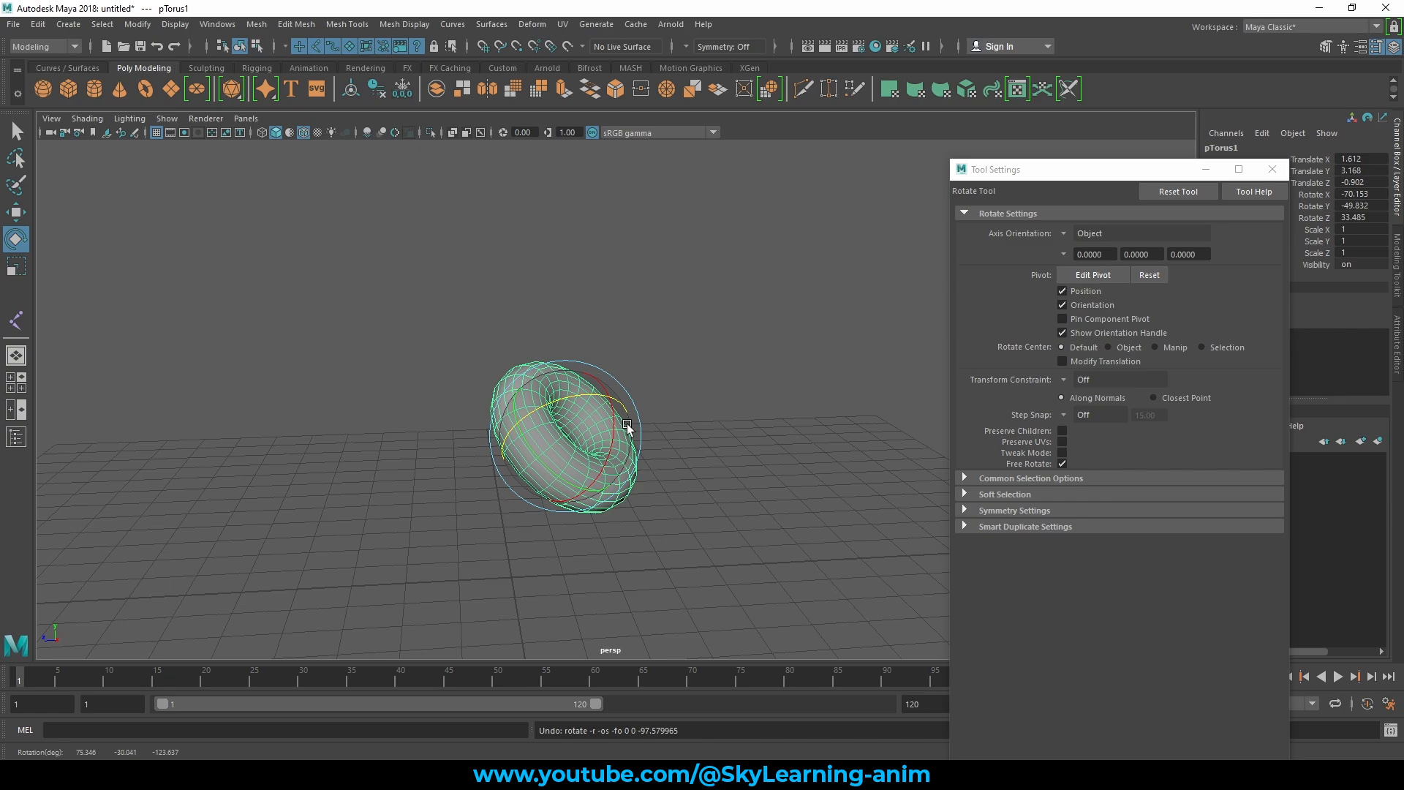
key("r")
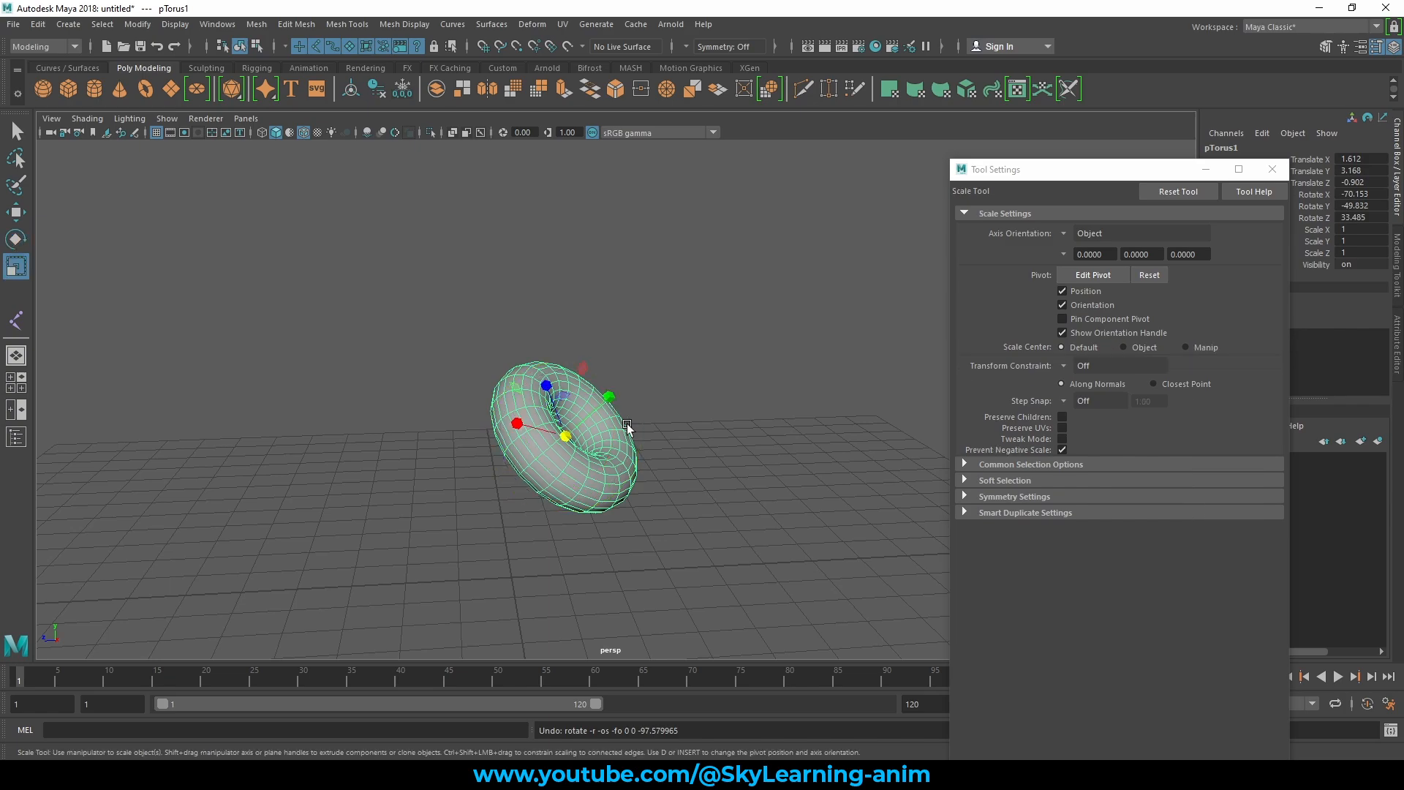
left_click_drag(633, 427, 724, 389, "alt")
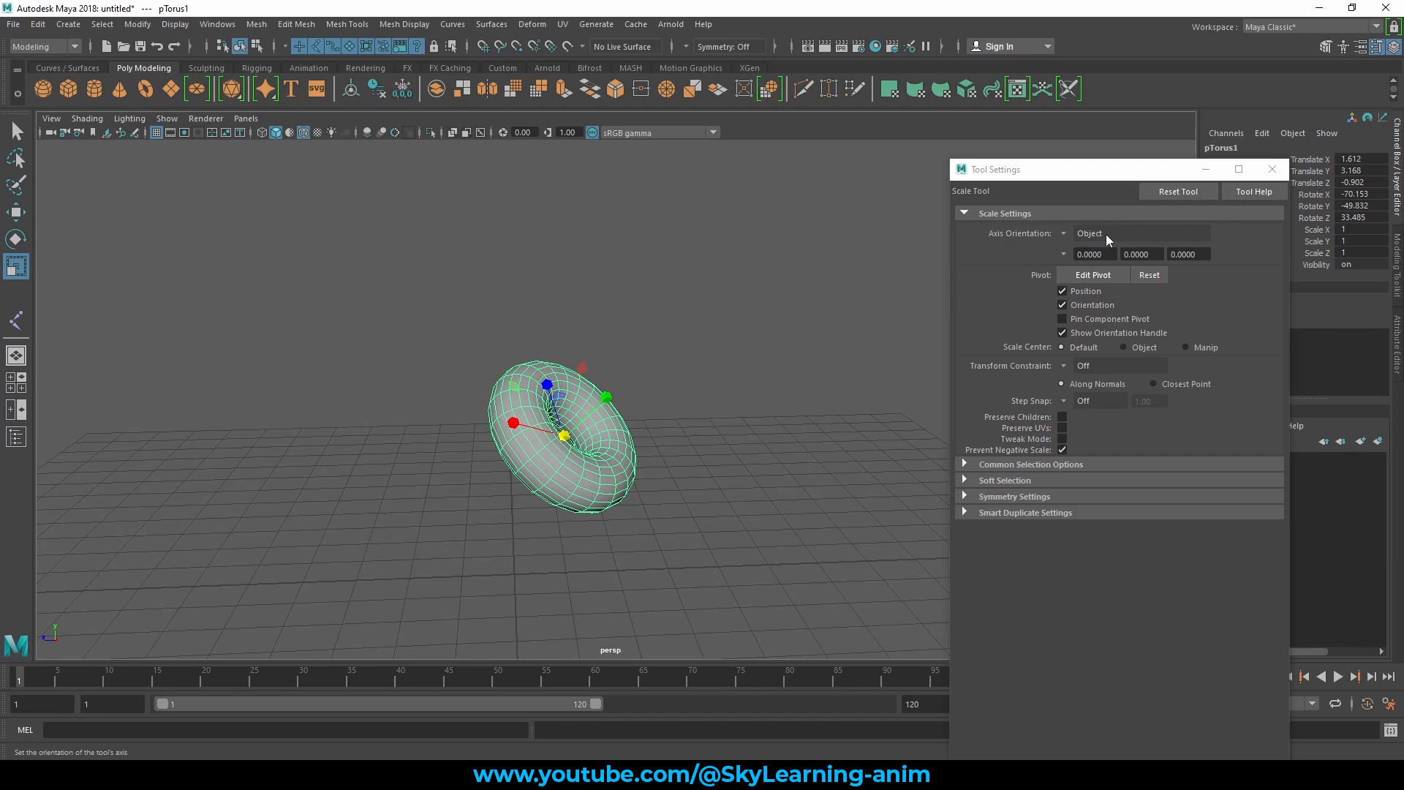
left_click_drag(606, 398, 528, 490)
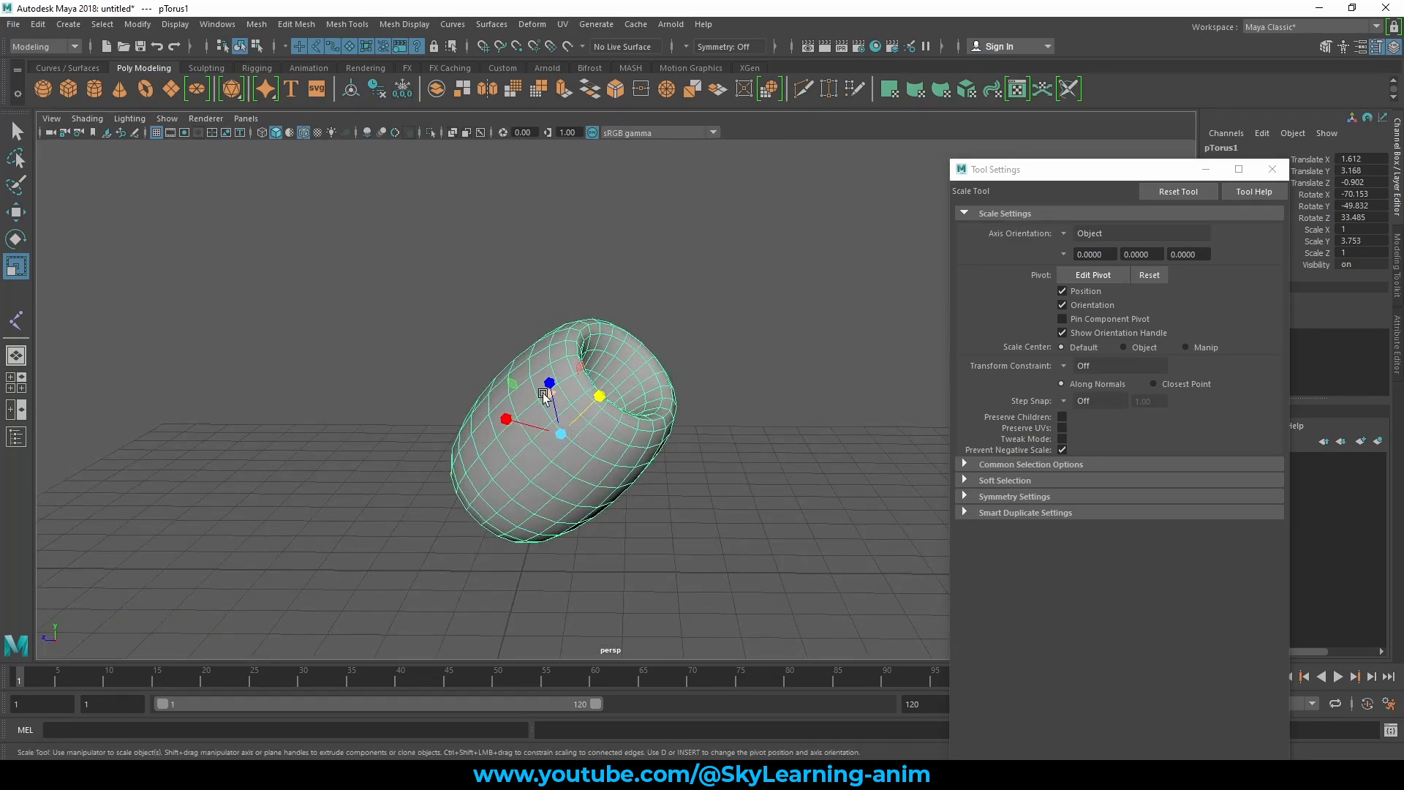
left_click_drag(554, 387, 461, 432)
key("ctrl+z")
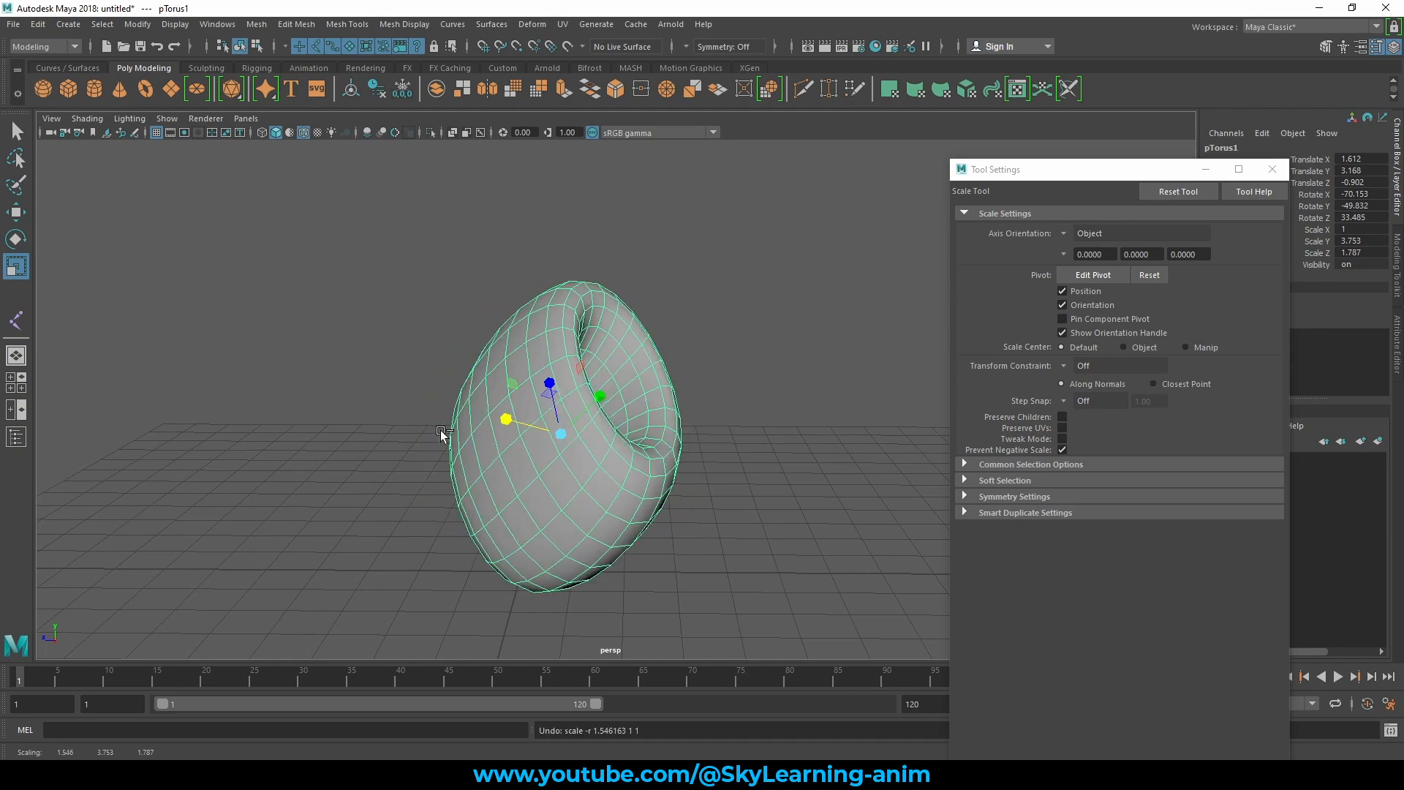
key("ctrl+z")
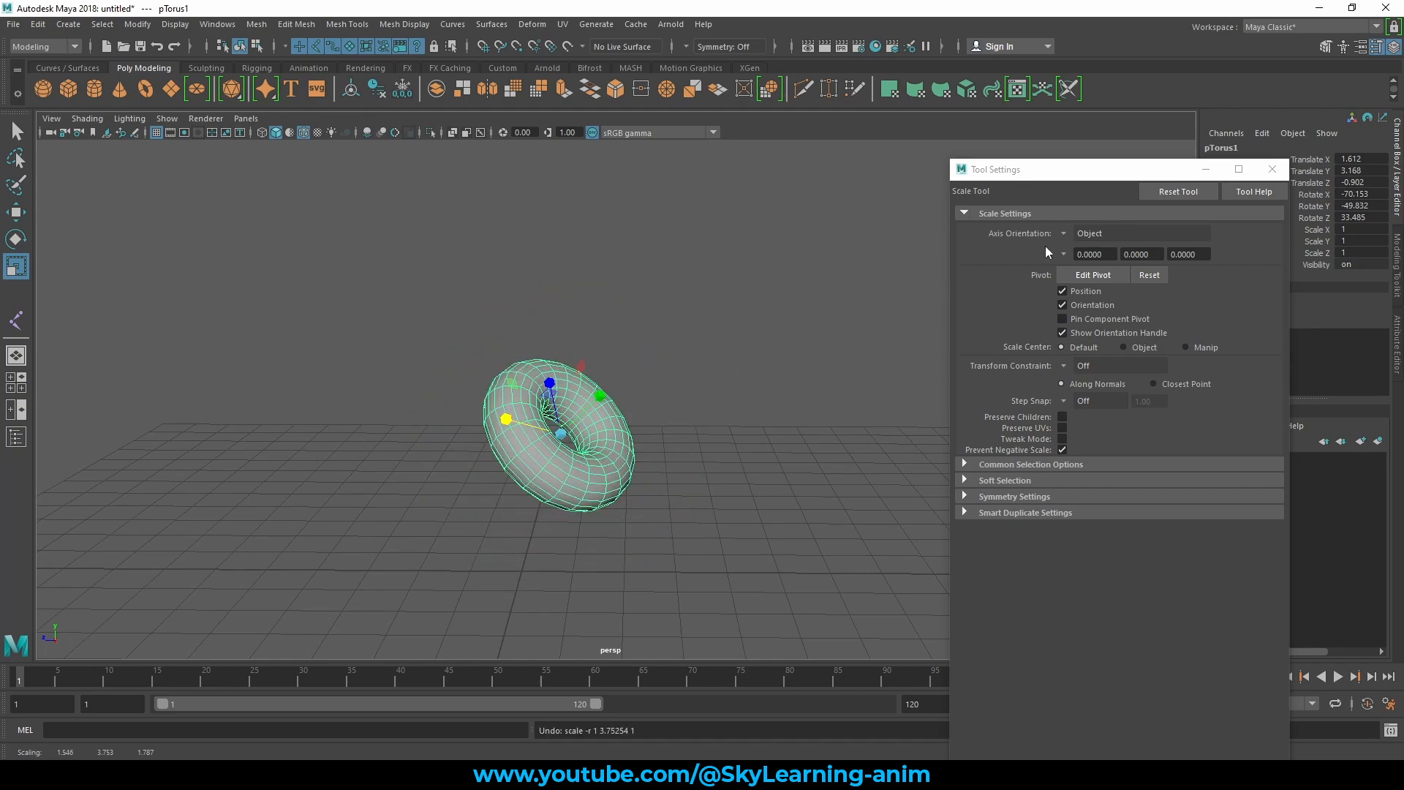
Step: Switch the Scale tool's axis orientation to World to view its manipulator around the torus, and return it to Object
left_click(1063, 234)
left_click(1090, 253)
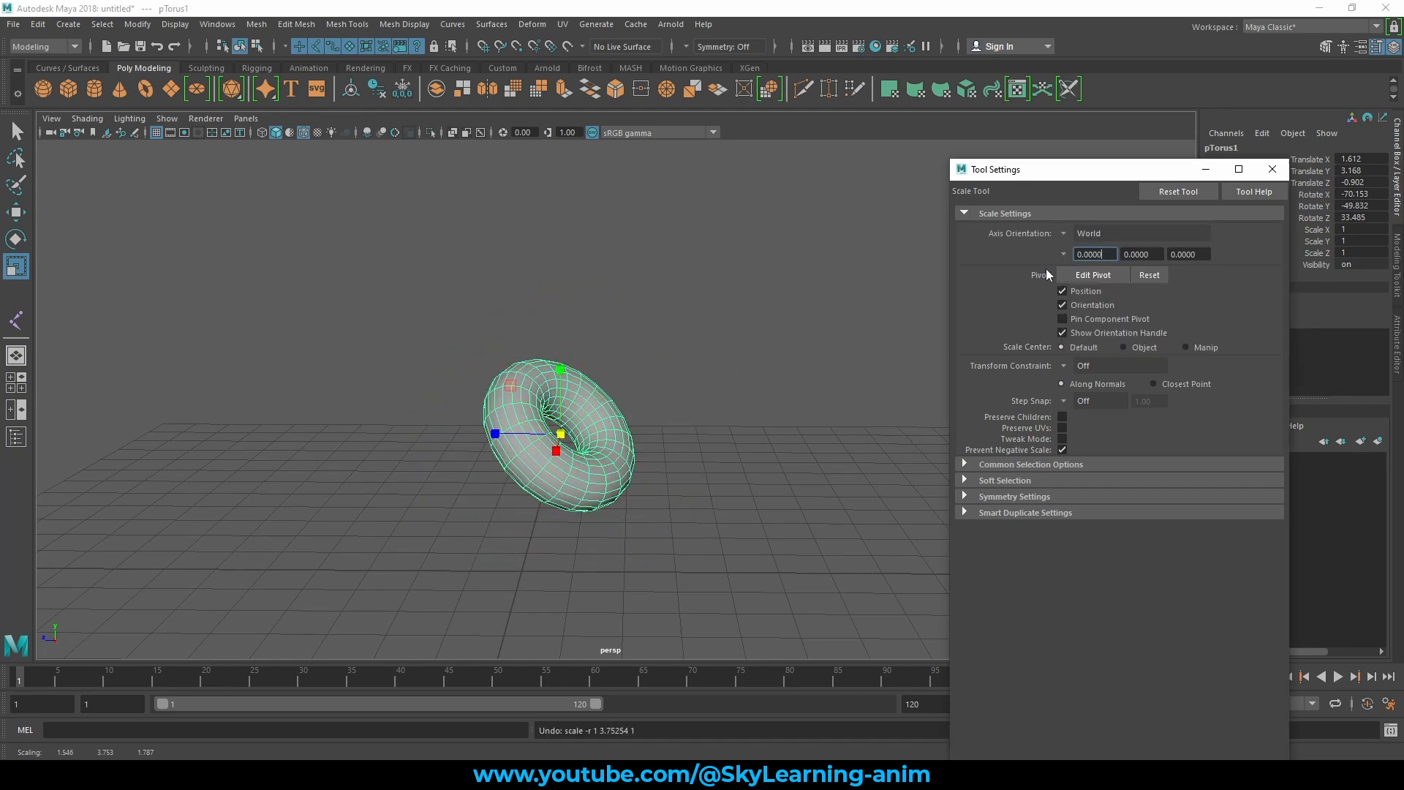
left_click_drag(589, 380, 651, 472, "alt")
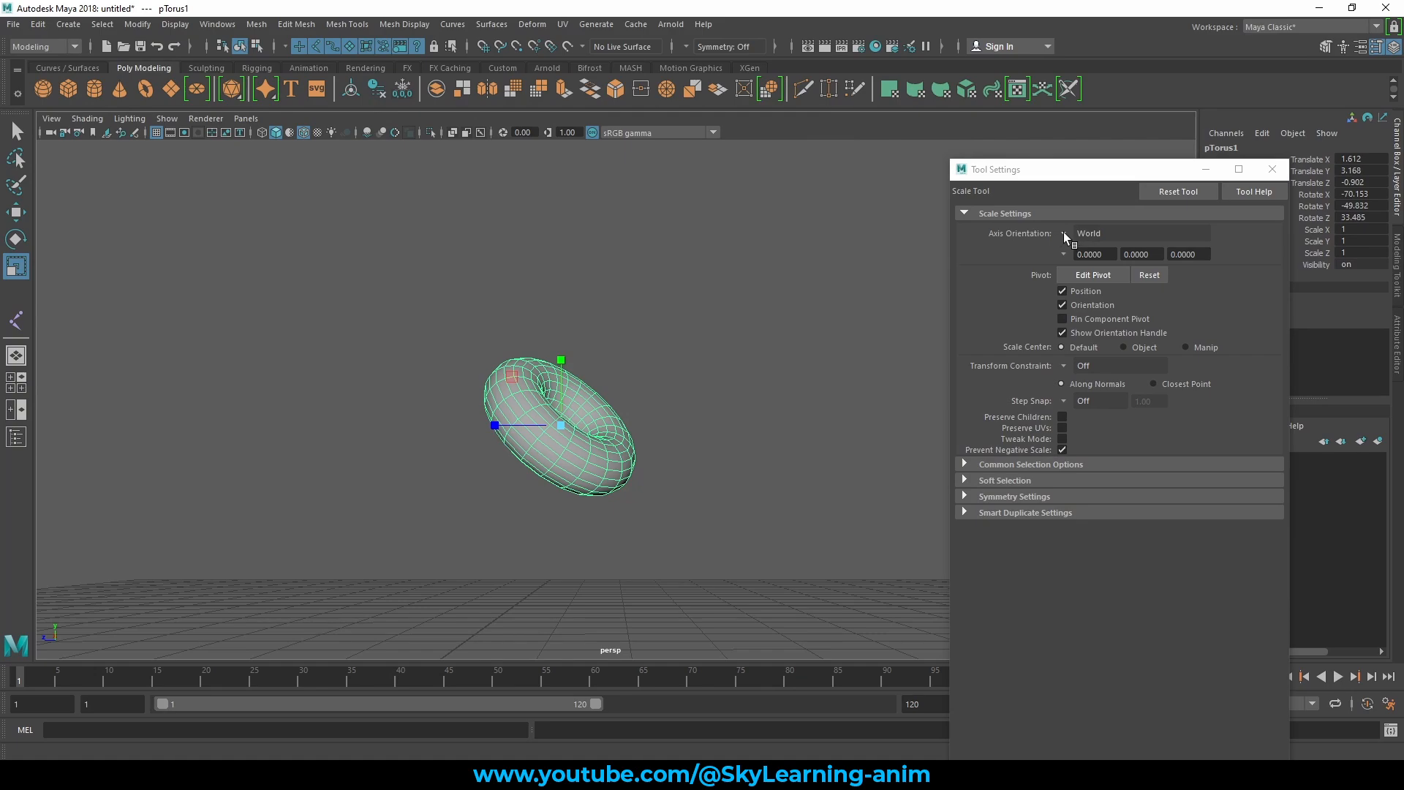
left_click(1063, 232)
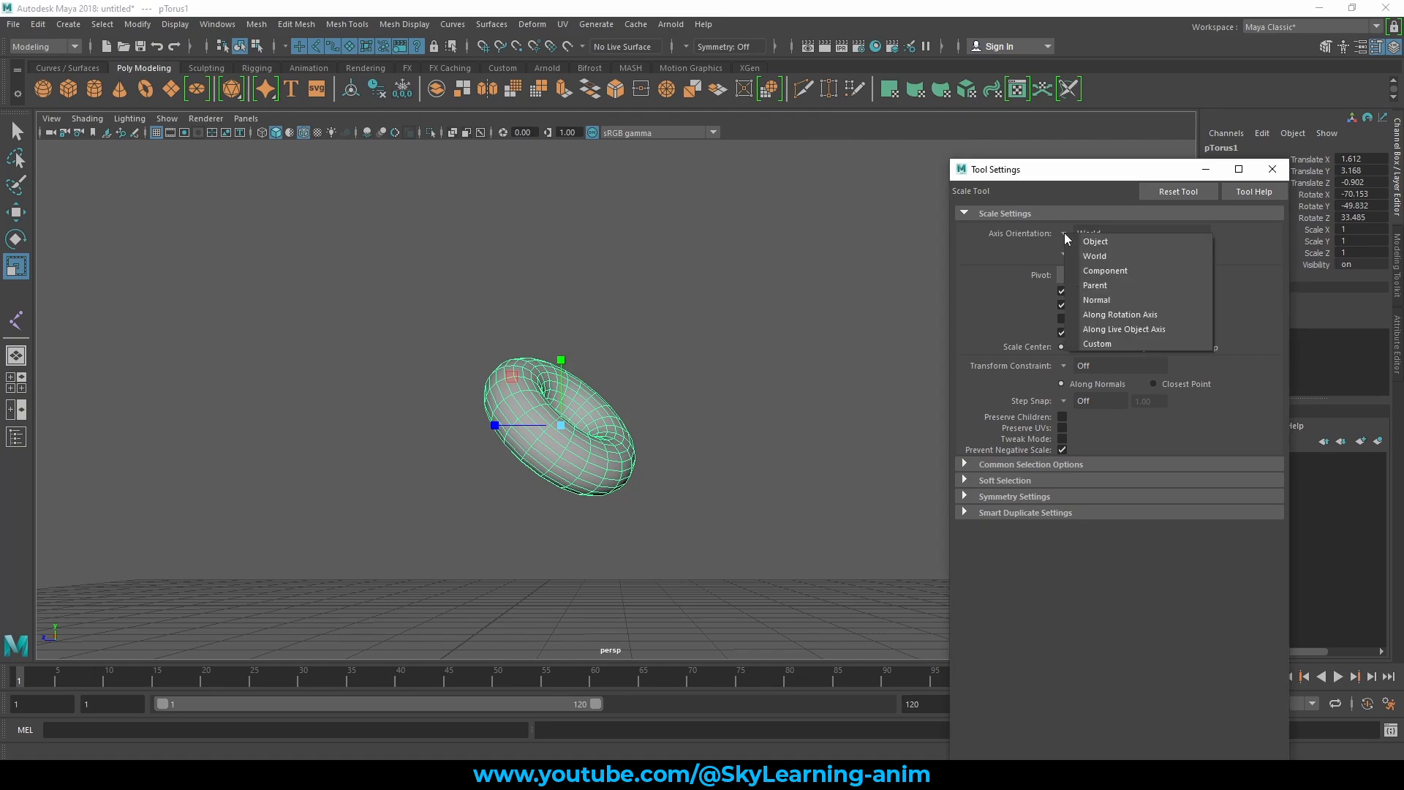
left_click(1097, 242)
mouse_move(721, 373)
left_mouse_down("alt")
mouse_move(673, 375)
mouse_move(742, 372)
left_mouse_up("alt")
Step: Activate the Move tool and close the Tool Settings window
key("w")
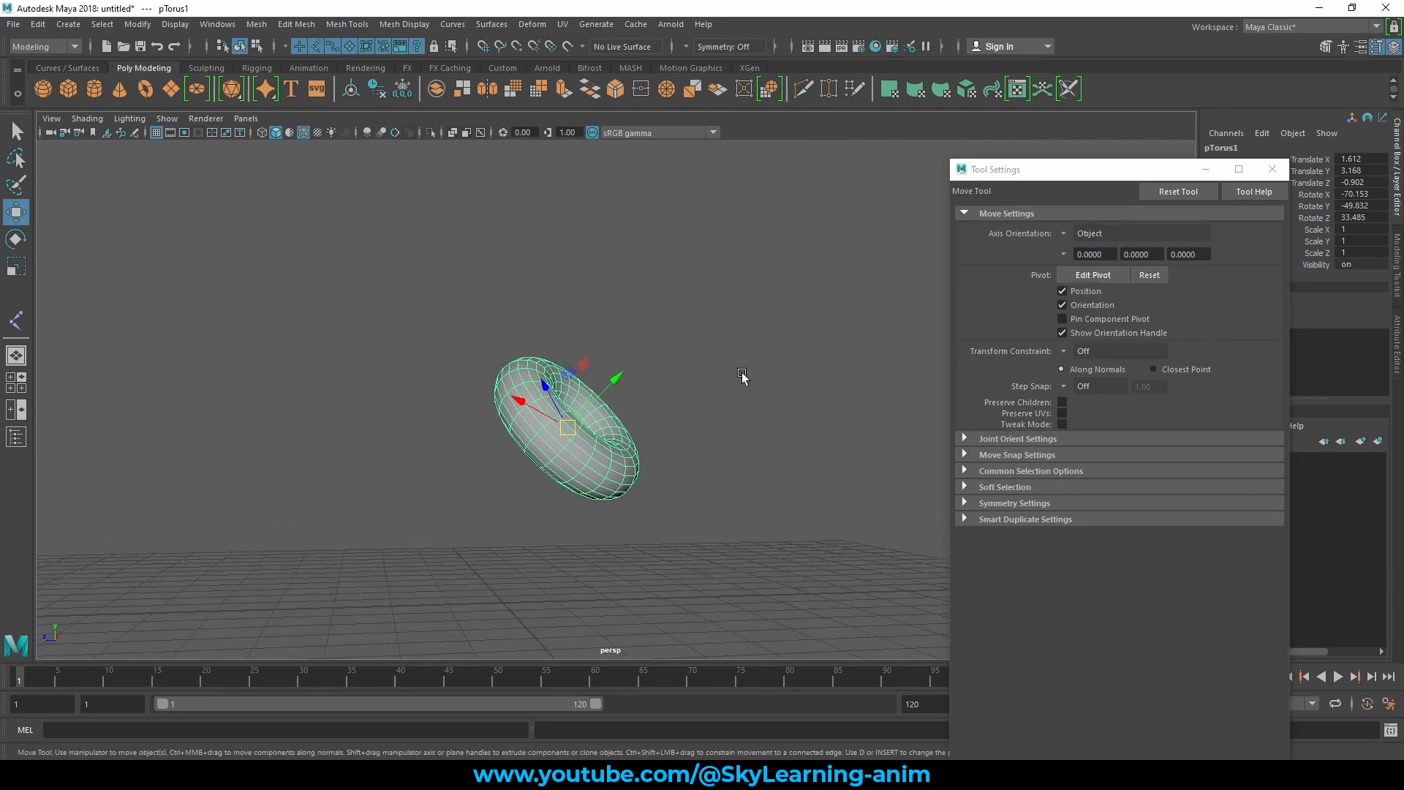
left_click(1279, 174)
left_click_drag(541, 370, 470, 376, "alt")
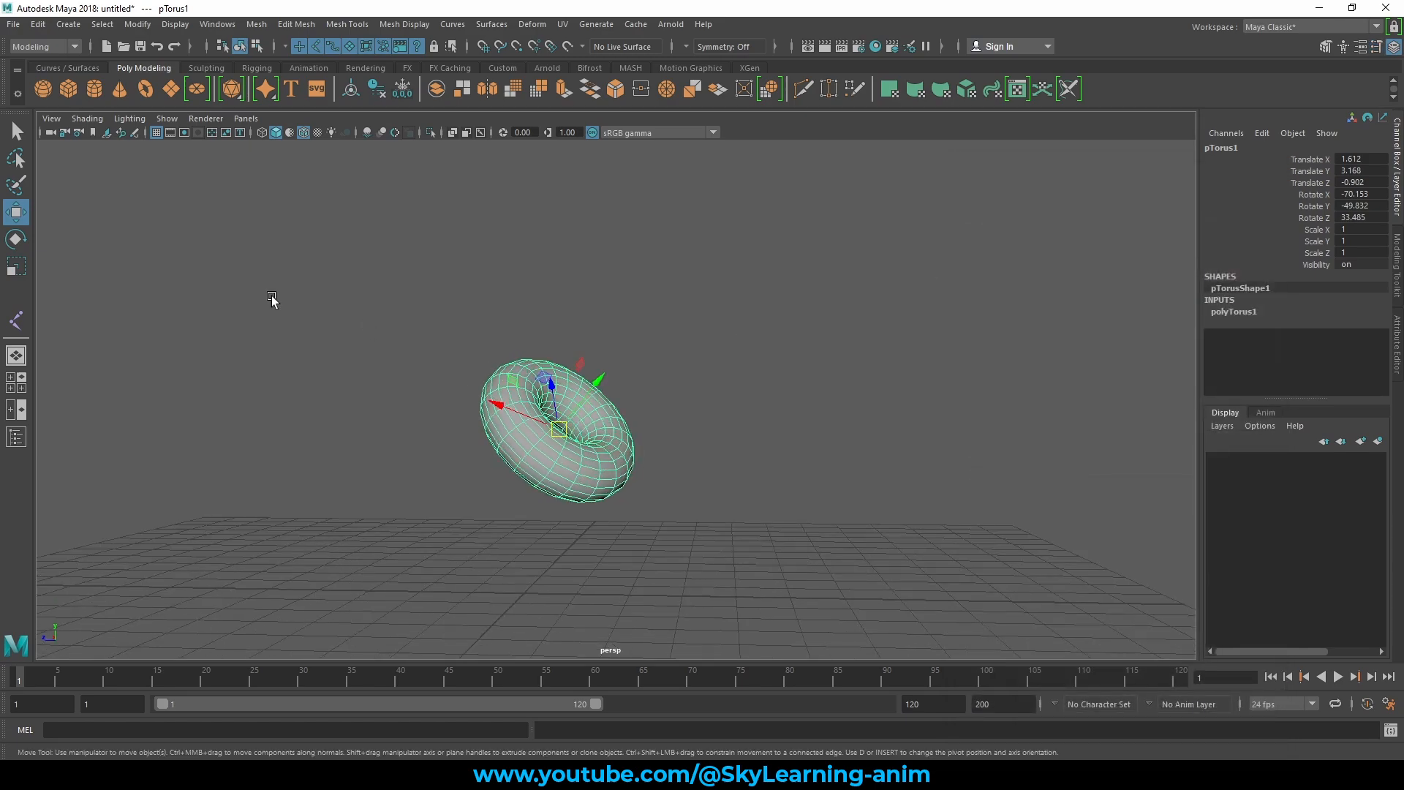
Step: Review the axis orientation settings of the Move, Rotate and Scale tools, and close the Tool Settings window
double_click(17, 212)
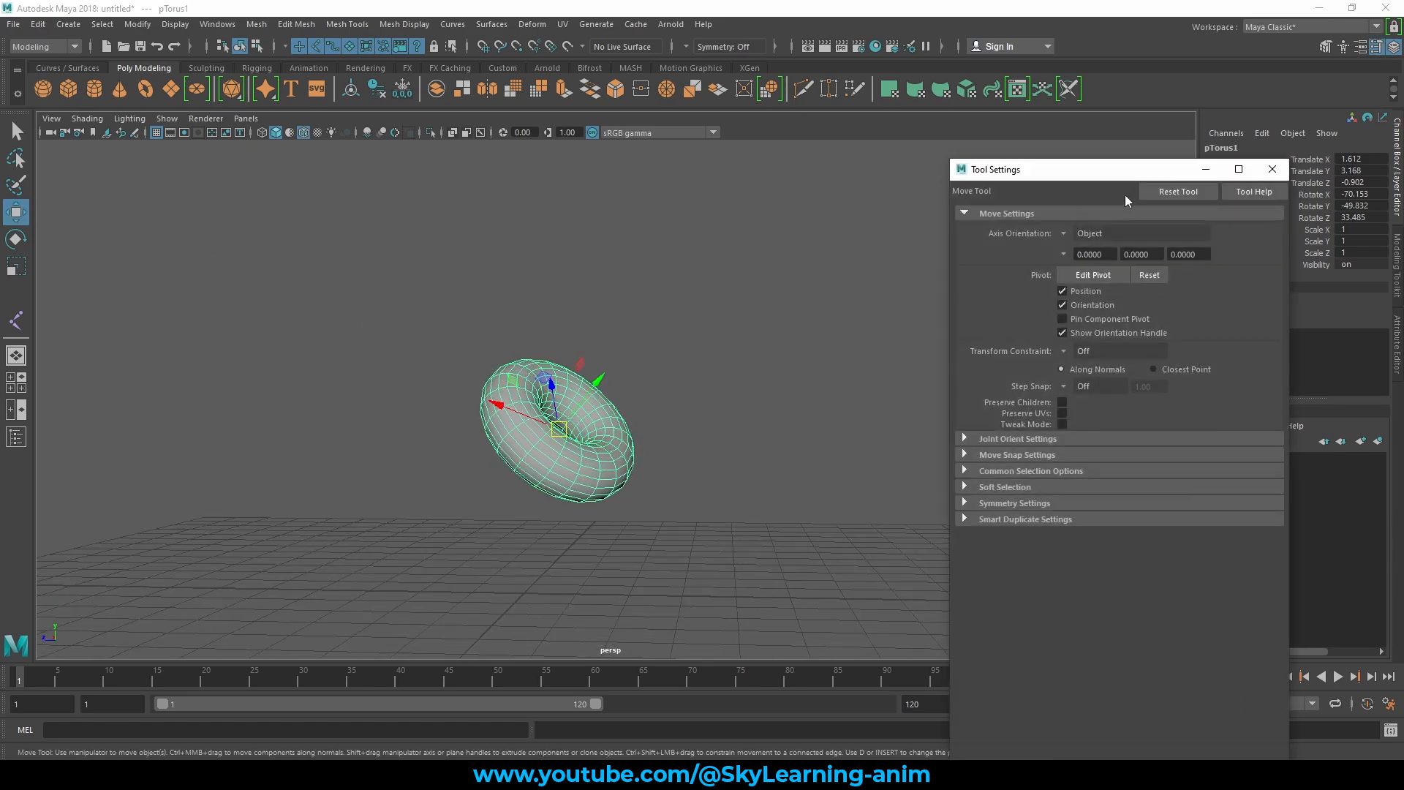
left_click(1065, 234)
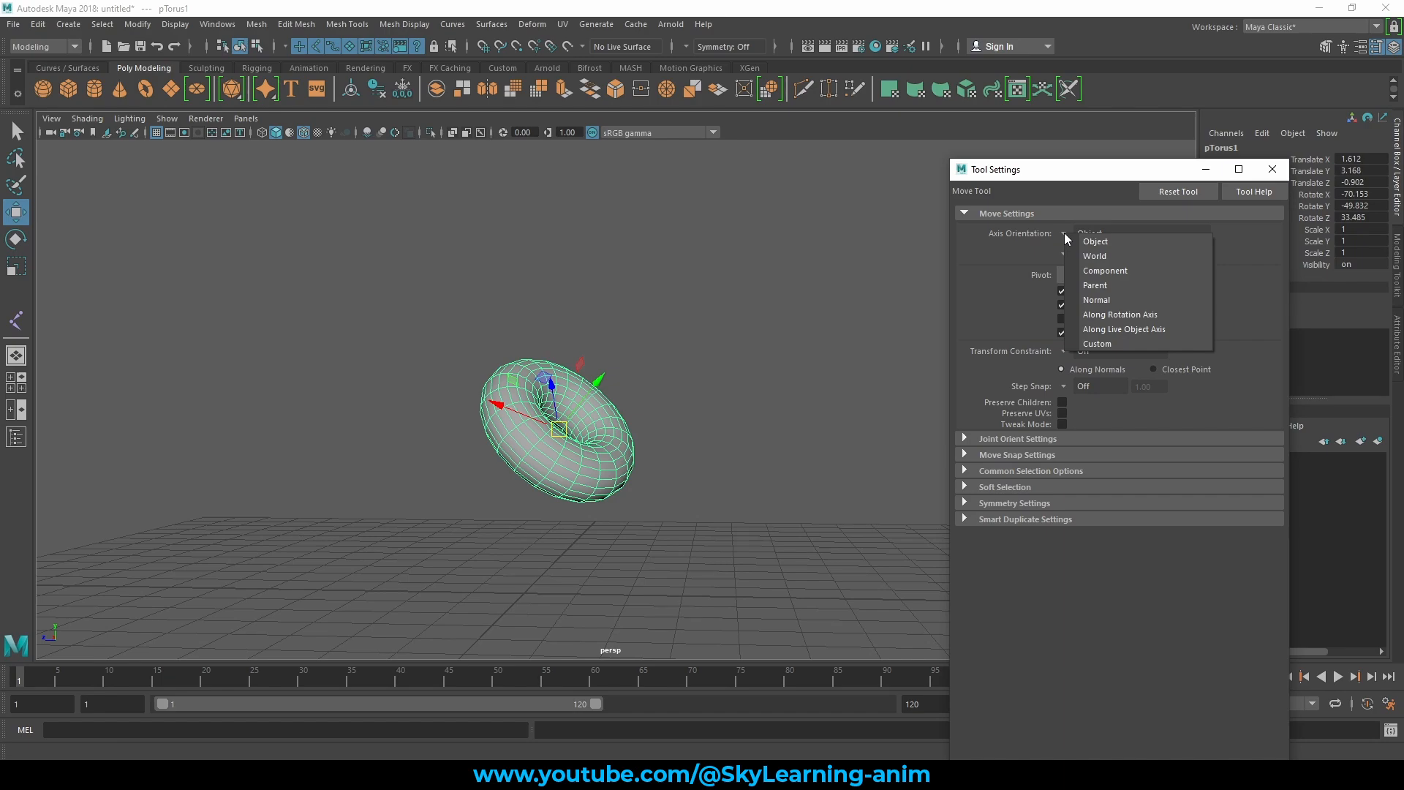
left_click(1064, 233)
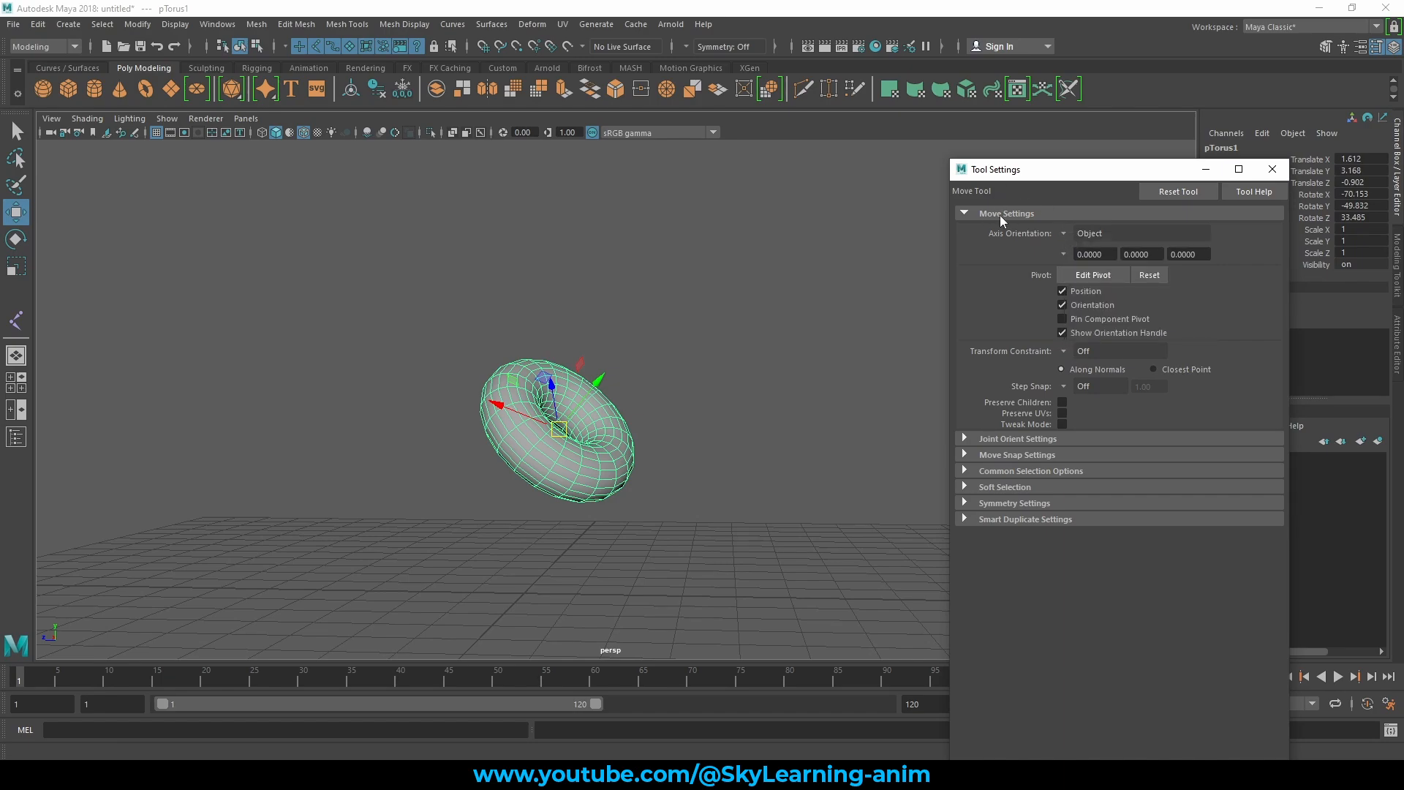
left_click(16, 241)
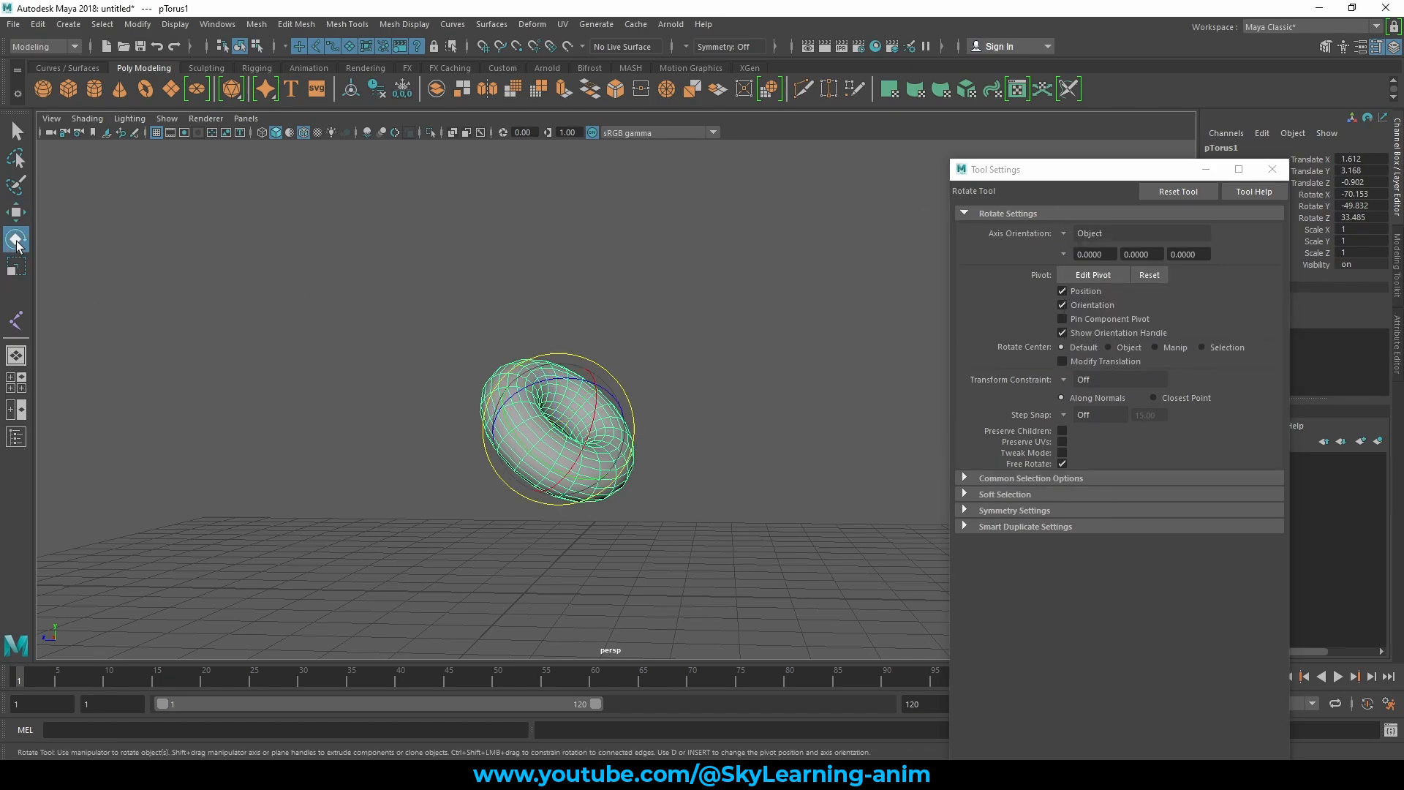
double_click(16, 243)
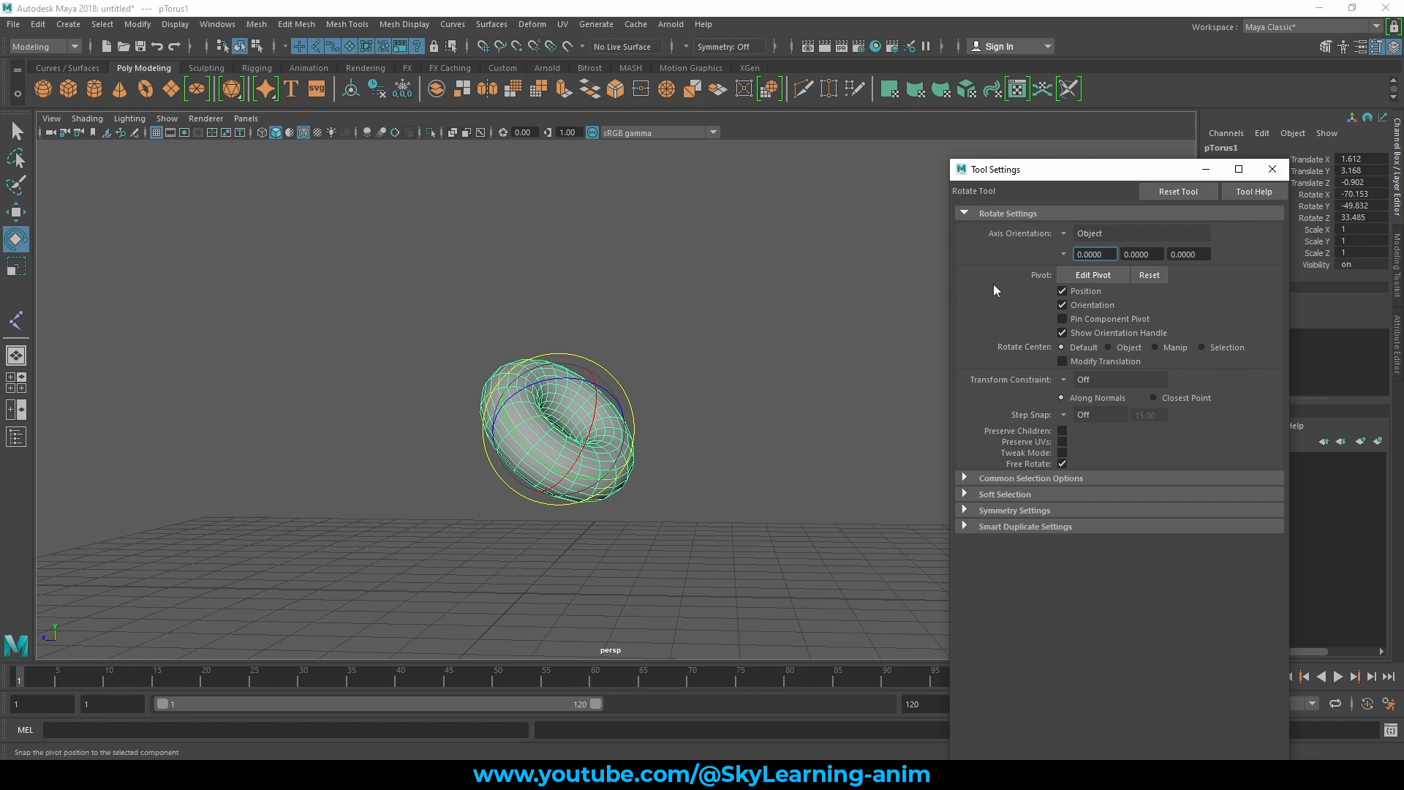
left_click(16, 266)
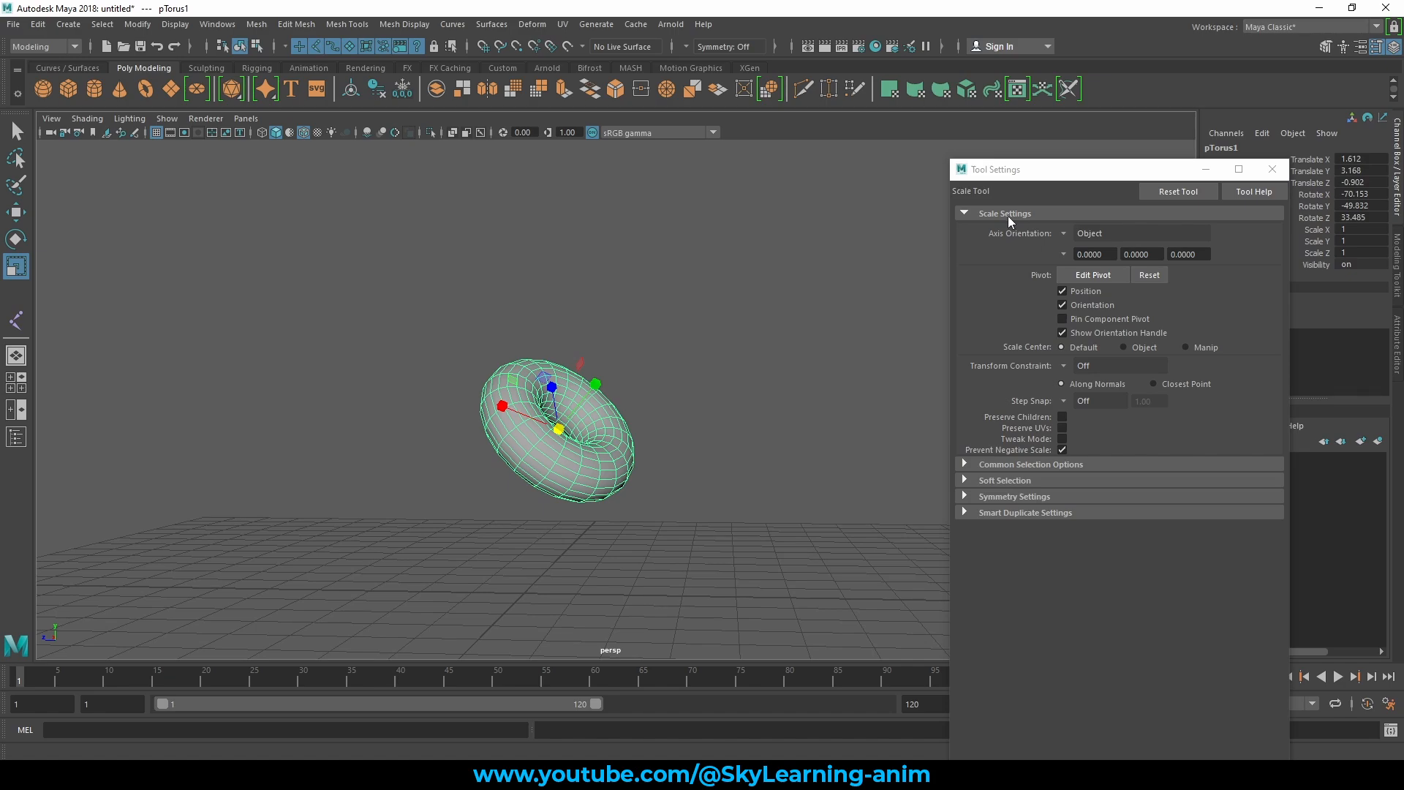
left_click(1273, 169)
Step: Activate the Move tool, and deselect and reselect the torus
left_click_drag(661, 386, 740, 387, "alt")
key("w")
left_click(743, 388)
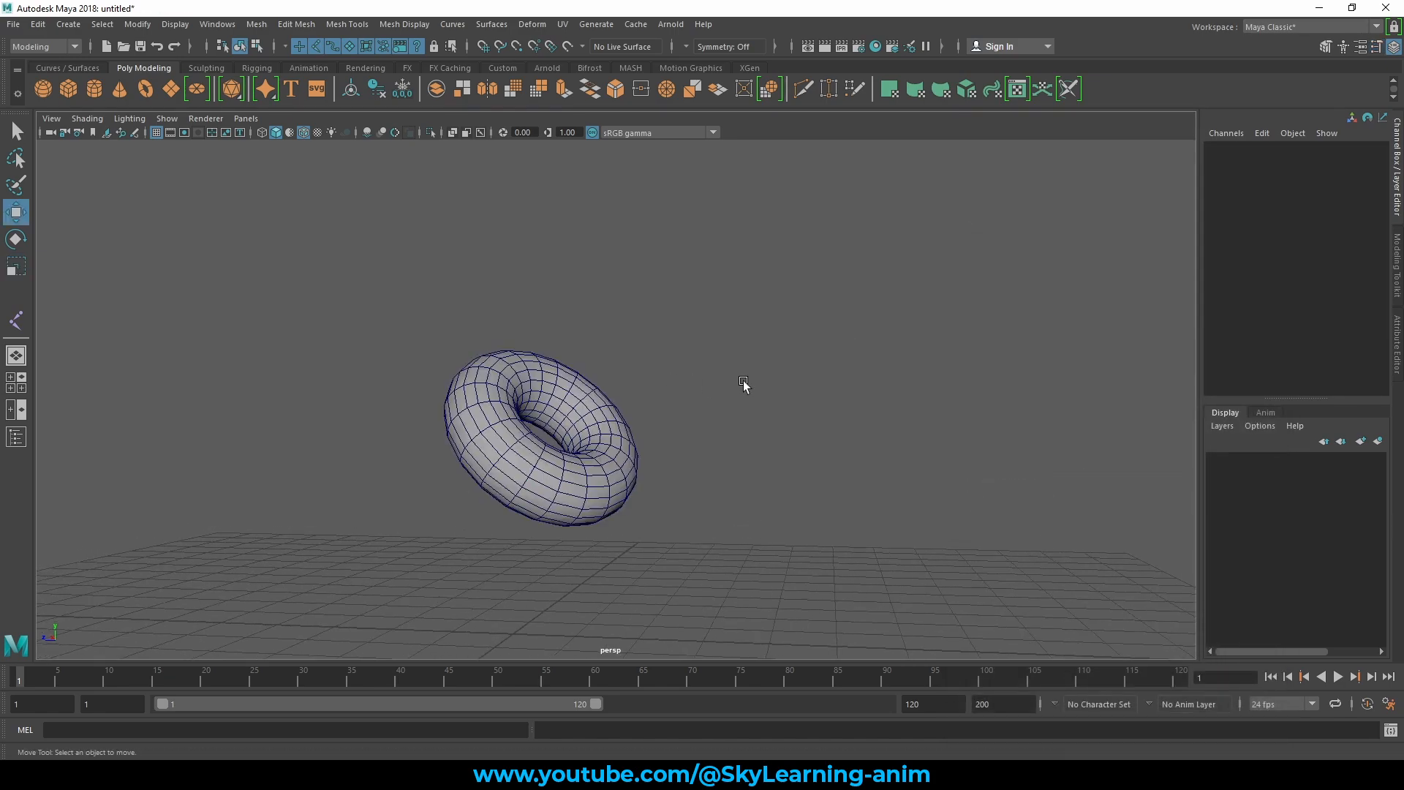
left_click(518, 381)
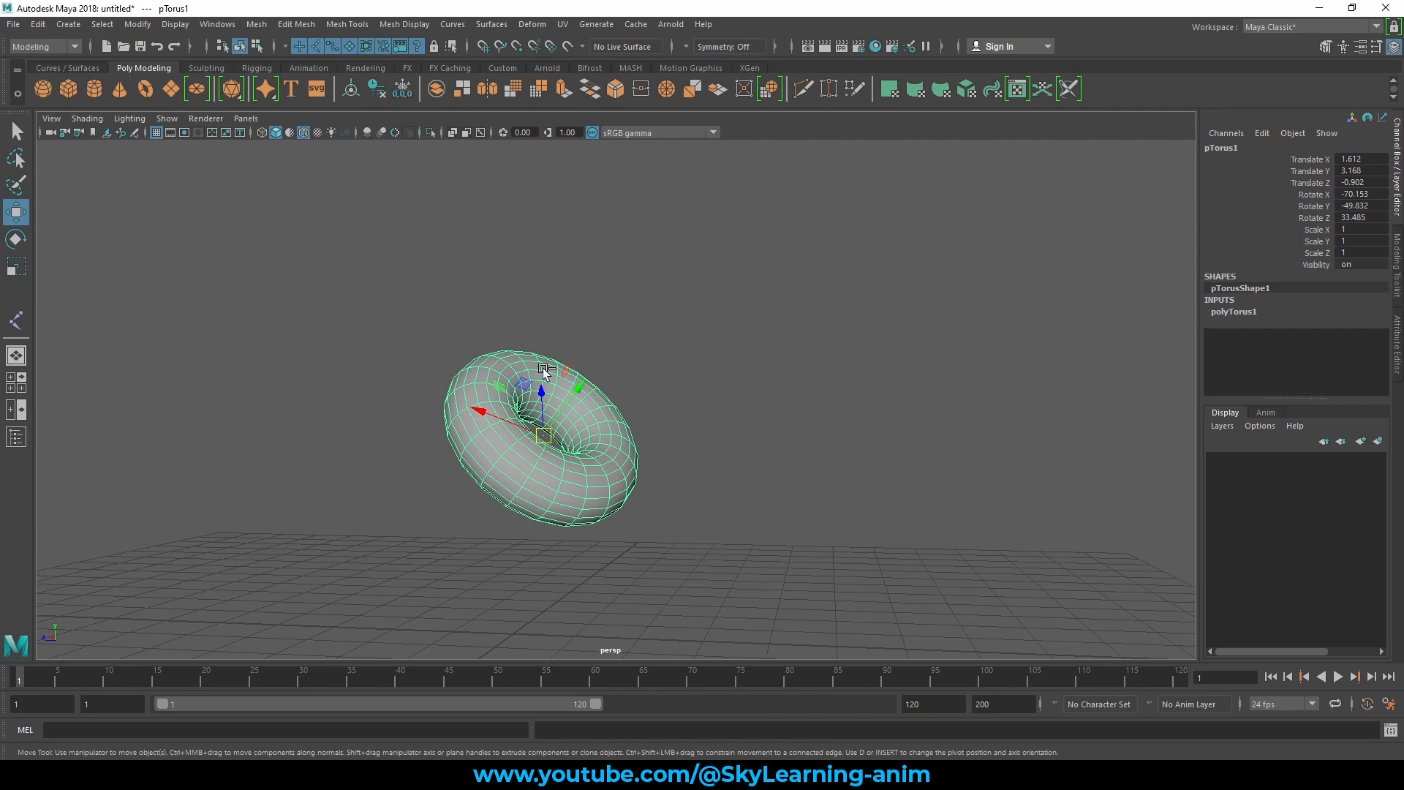
Step: Set the Move tool's axis orientation to World directly in the viewport, without opening the Tool Settings window
key("w")
left_click(516, 367)
key("w")
left_click(516, 366)
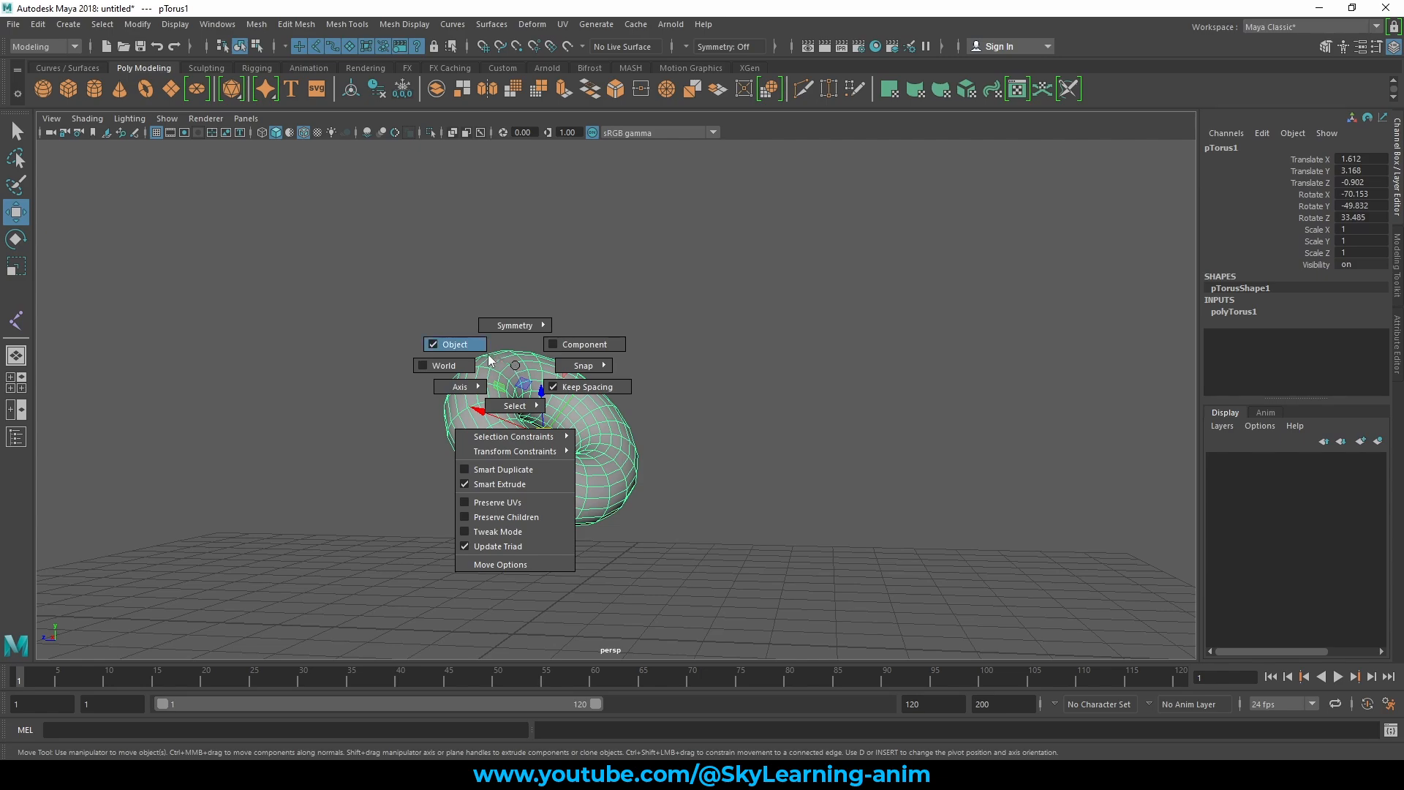
left_click(422, 366)
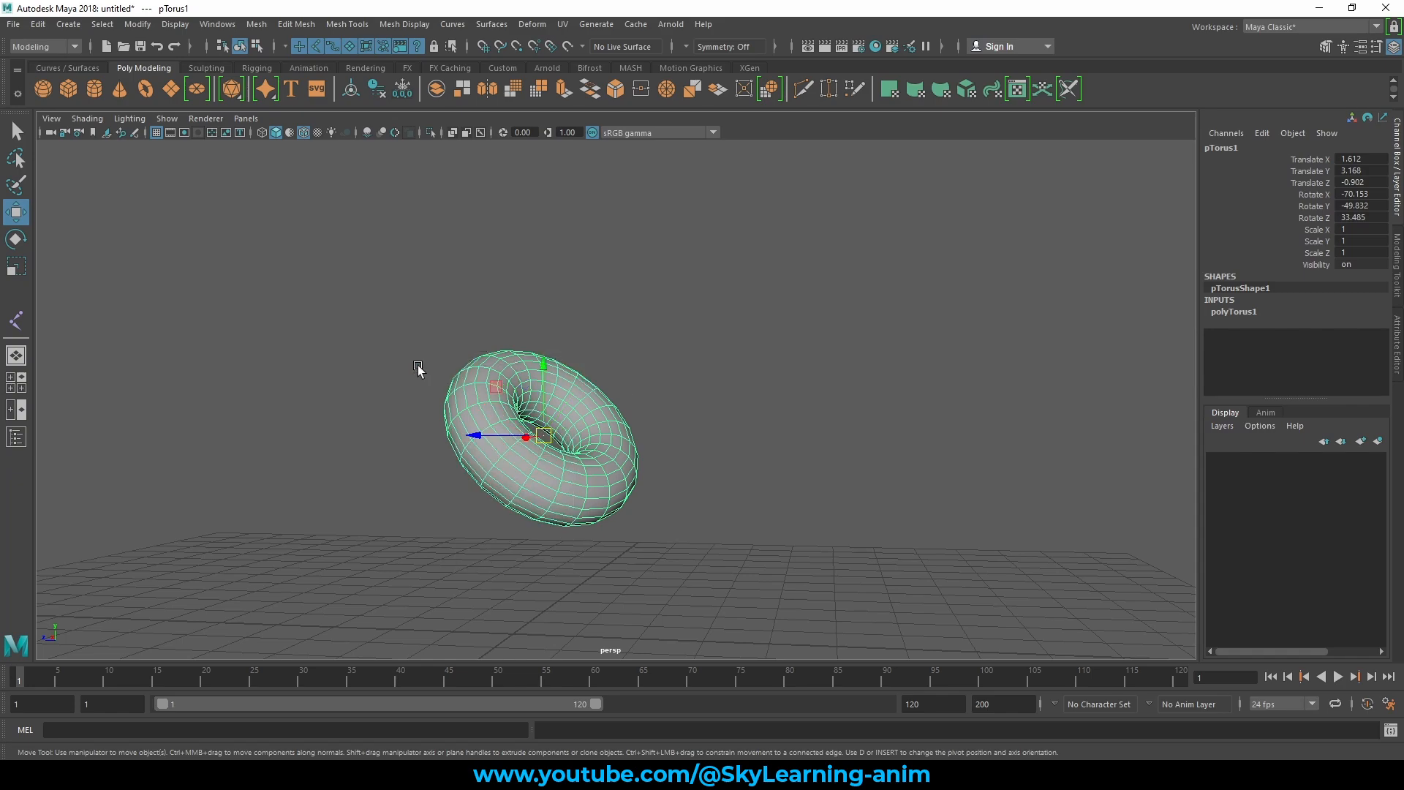
Step: Set the Move tool's axis orientation back to Object directly in the viewport
left_click_drag(733, 384, 573, 376, "alt")
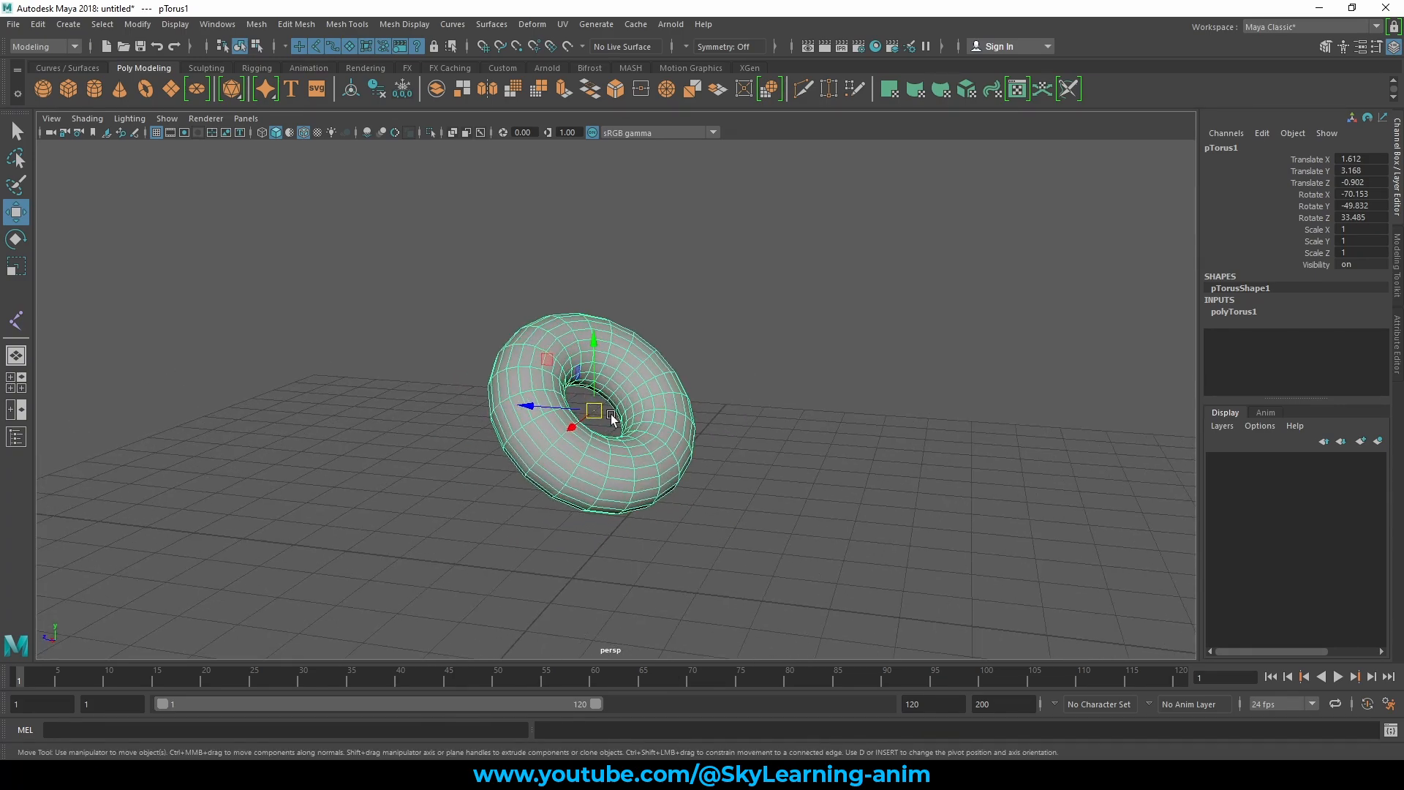
left_click(571, 339)
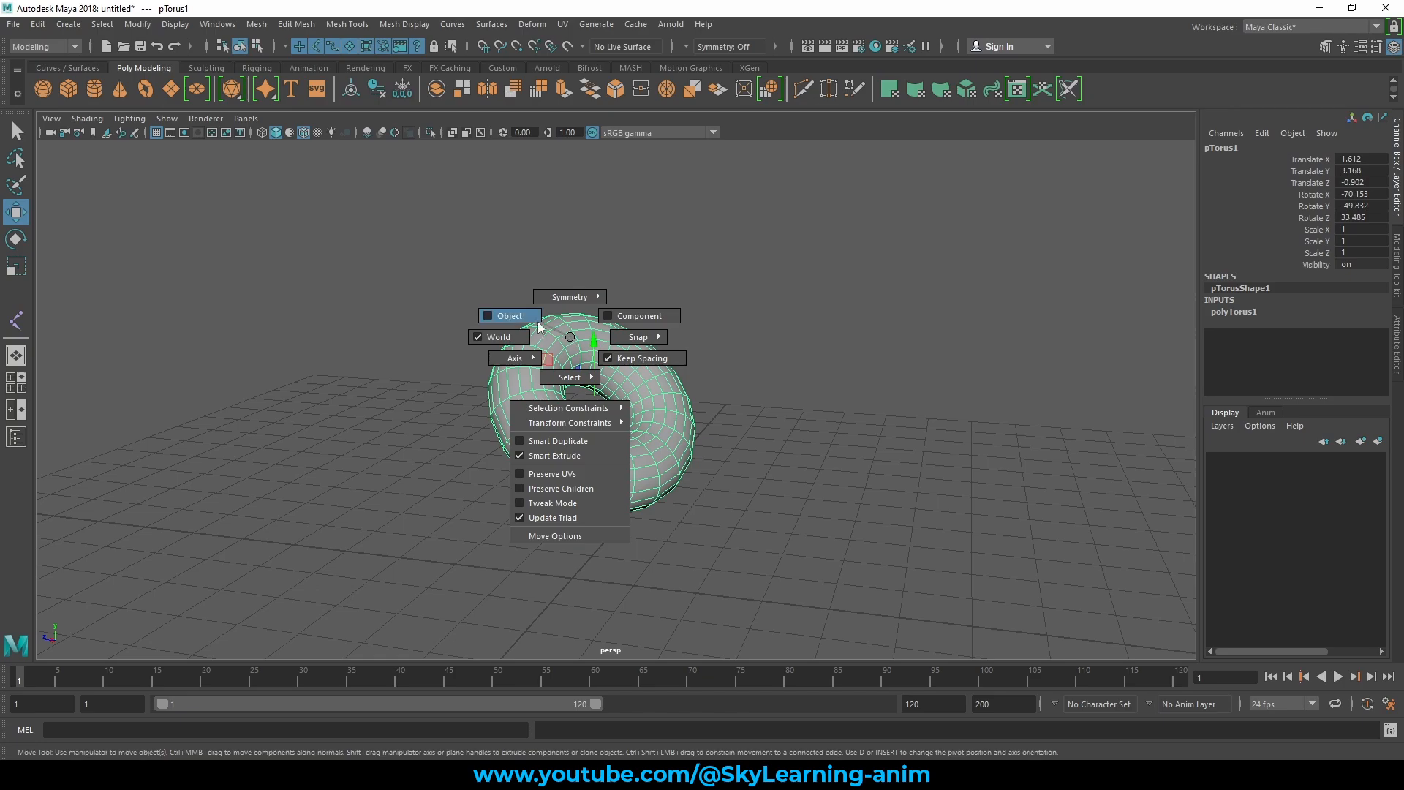
left_click(502, 313)
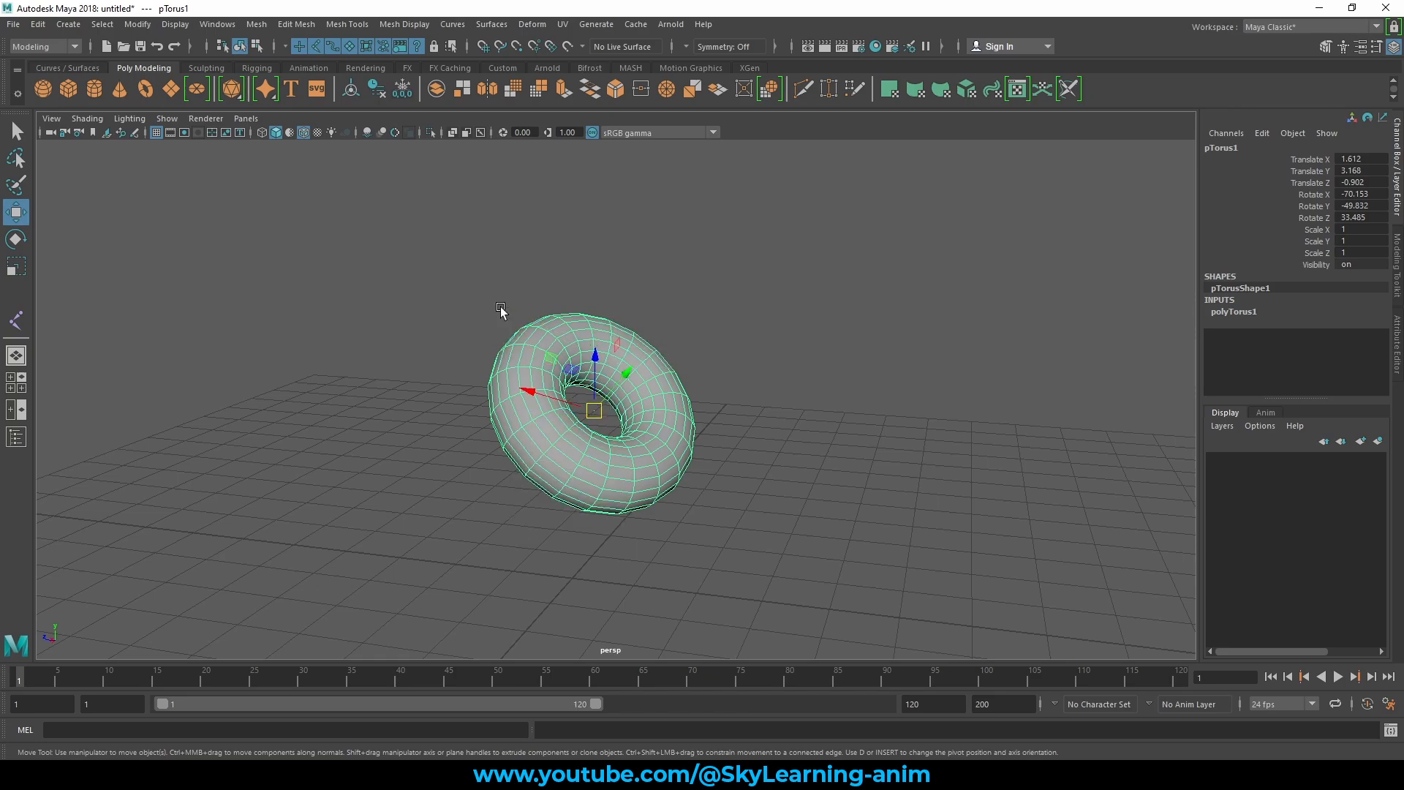
left_click_drag(705, 366, 757, 354, "alt")
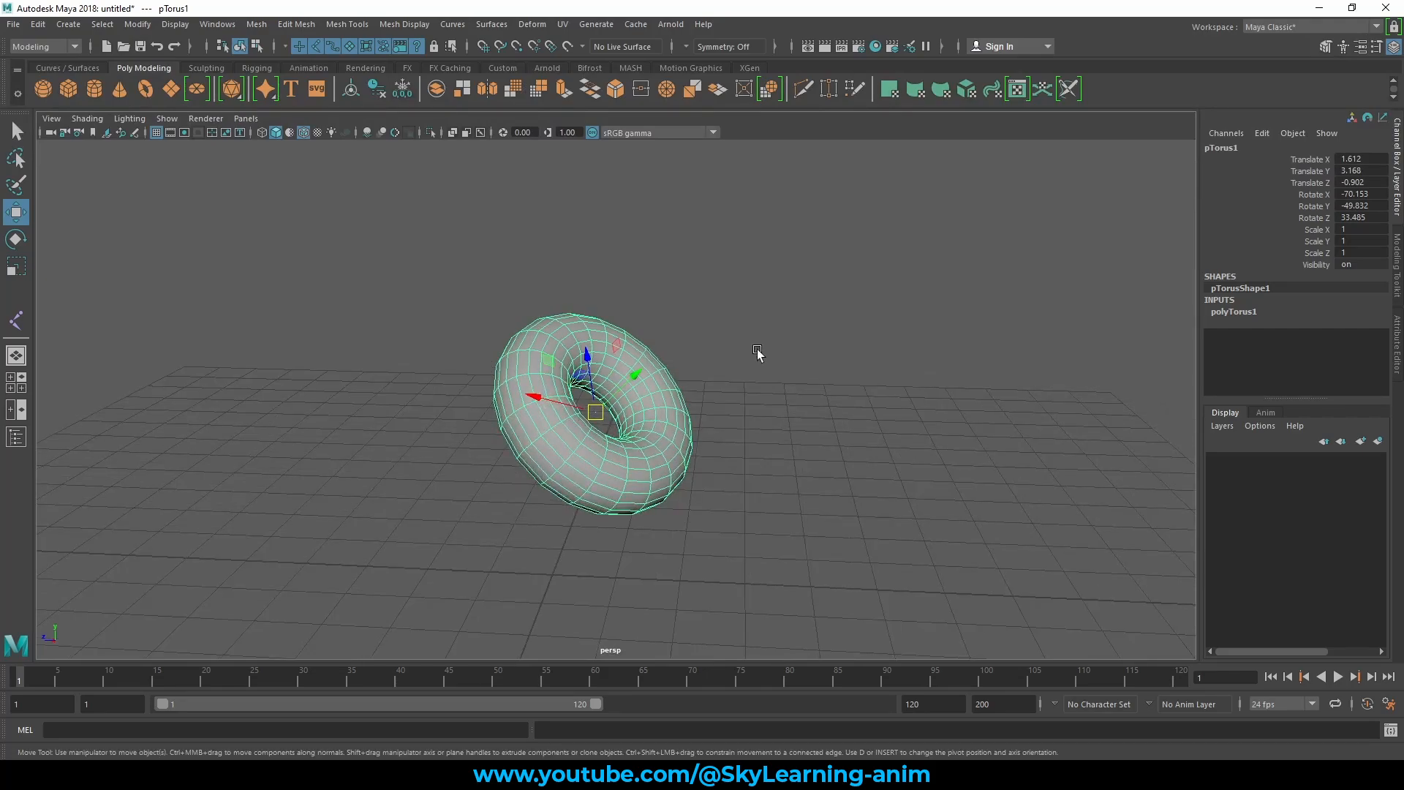
left_click_drag(778, 384, 739, 393, "alt")
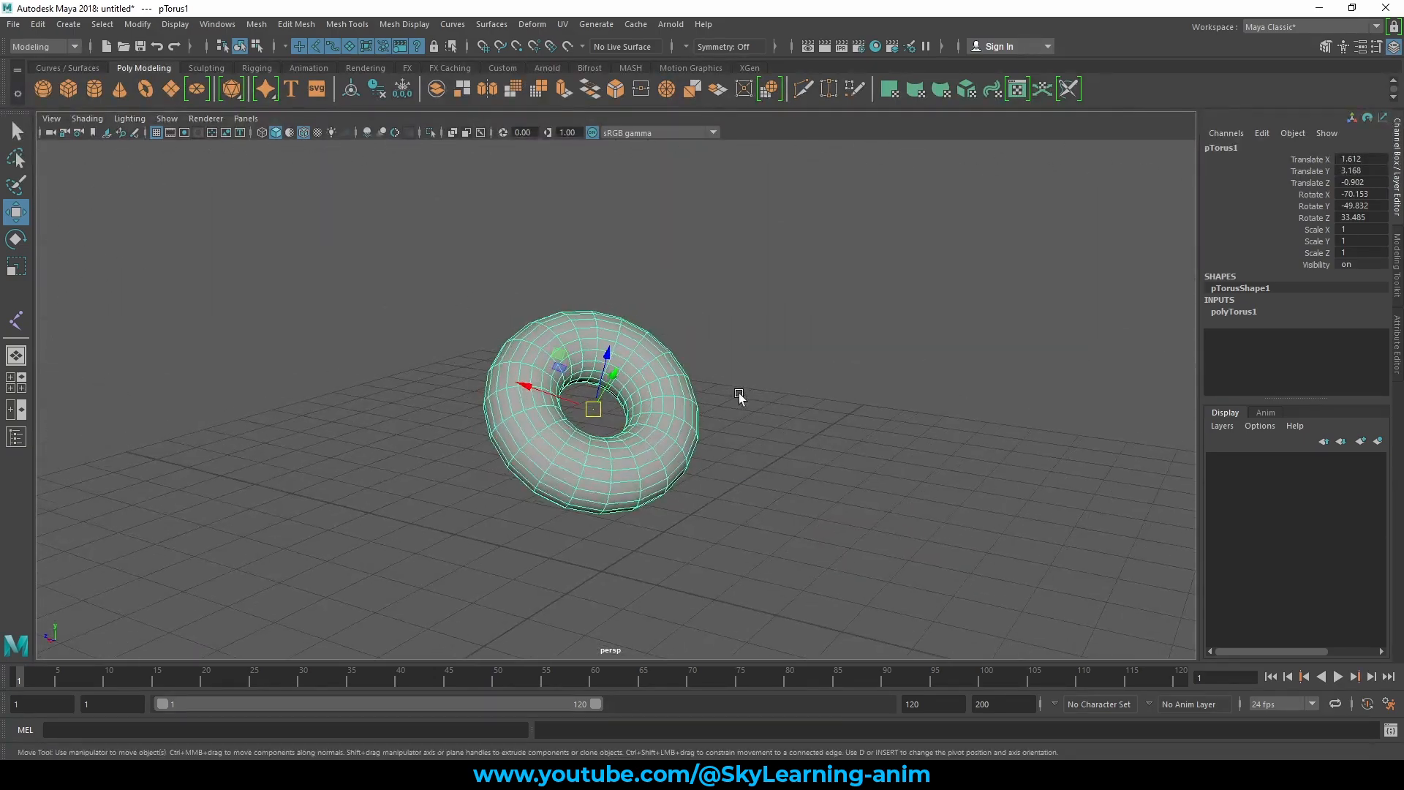
left_click_drag(643, 327, 595, 314, "alt")
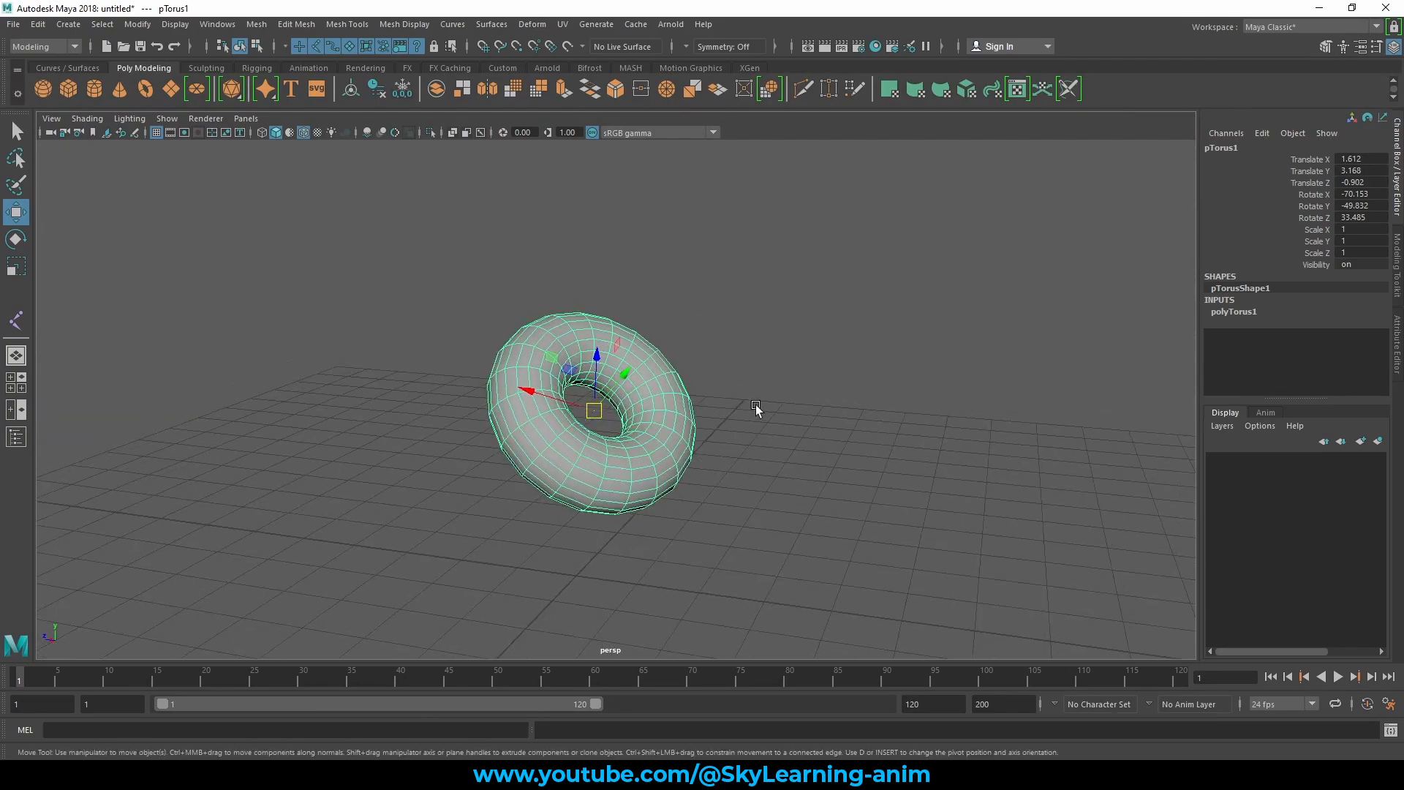
left_click_drag(755, 407, 828, 403, "alt")
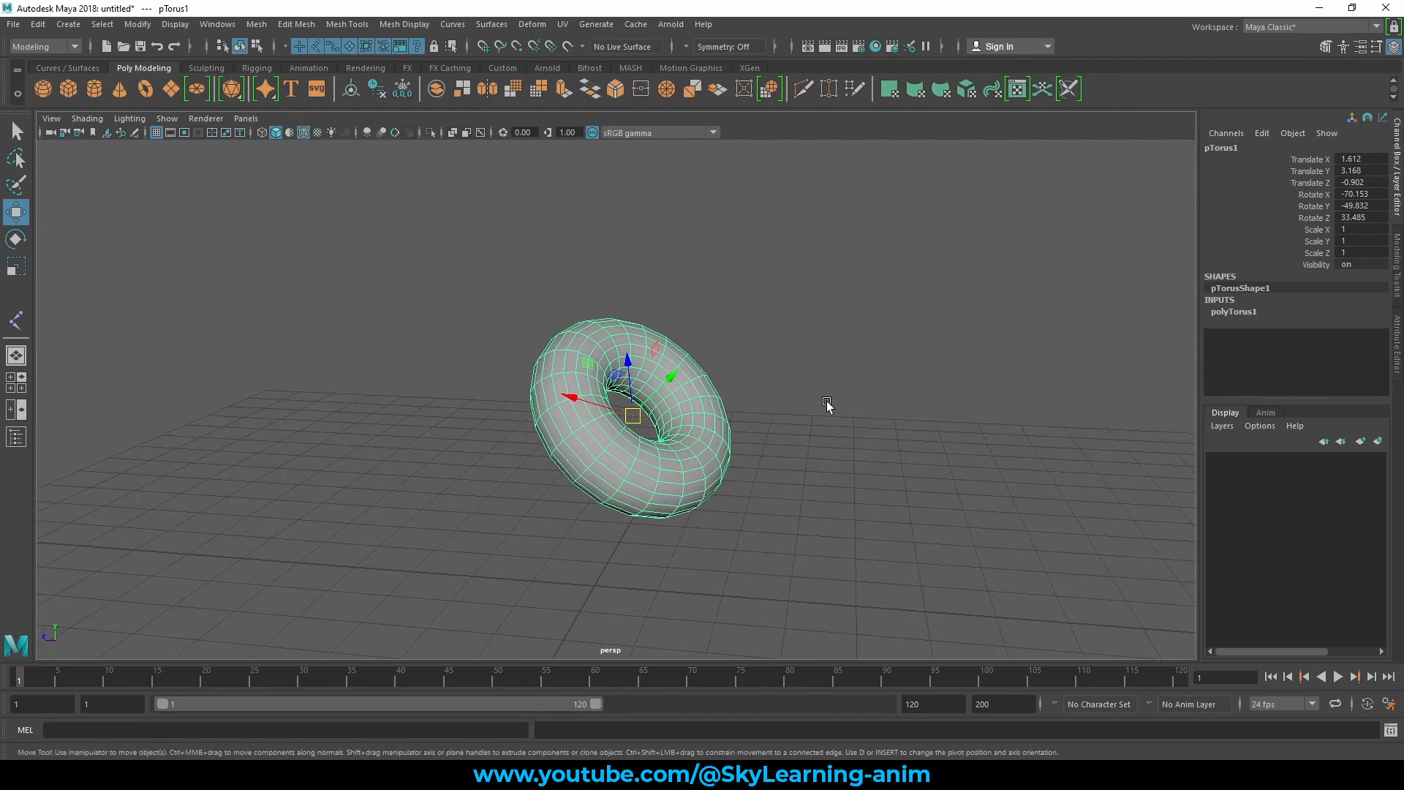